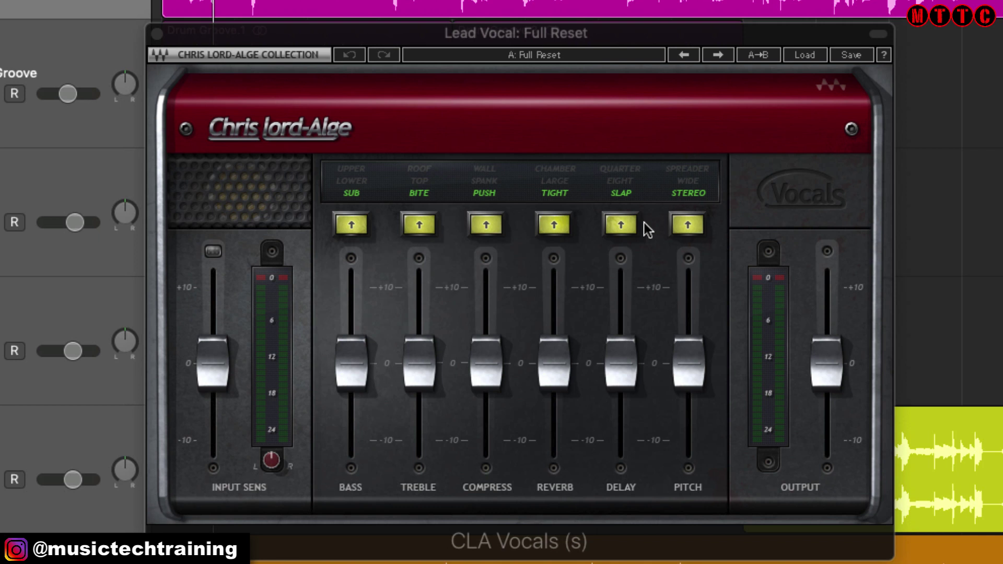
Step: Lower the plug-in's output fader slightly below 0 while the song plays, and clear the output clip indicators
click(270, 458)
drag(270, 459, 269, 461)
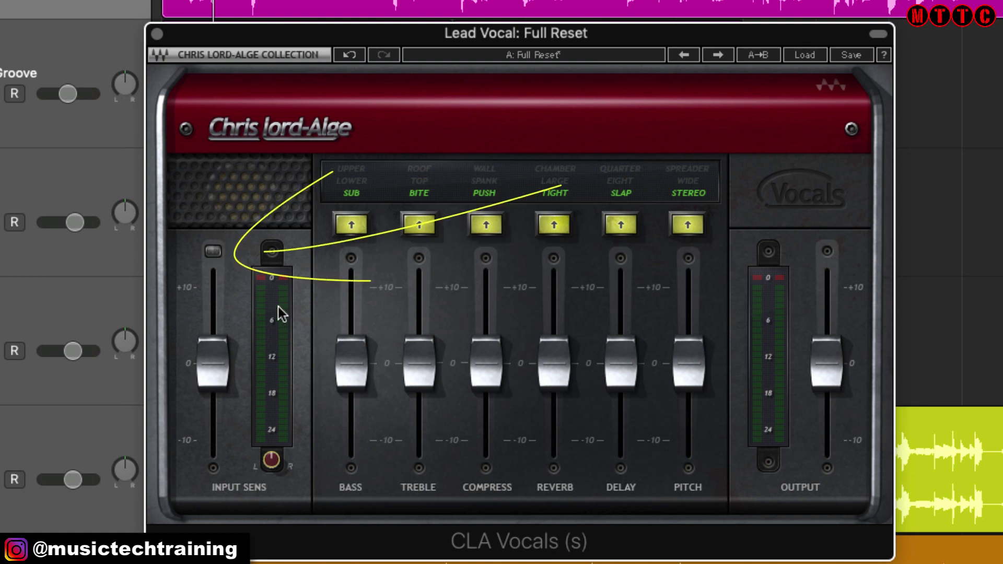
key(space)
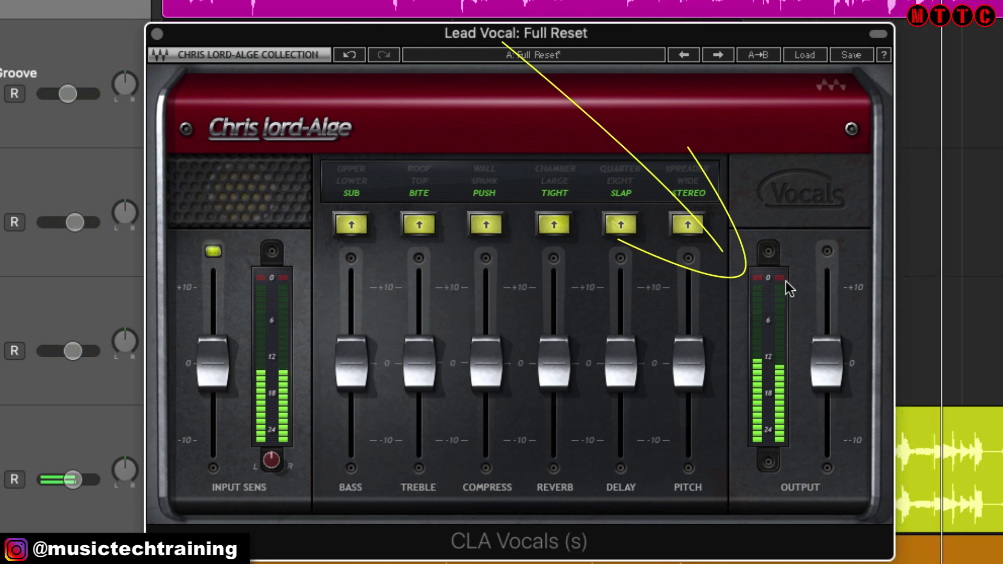
click(834, 371)
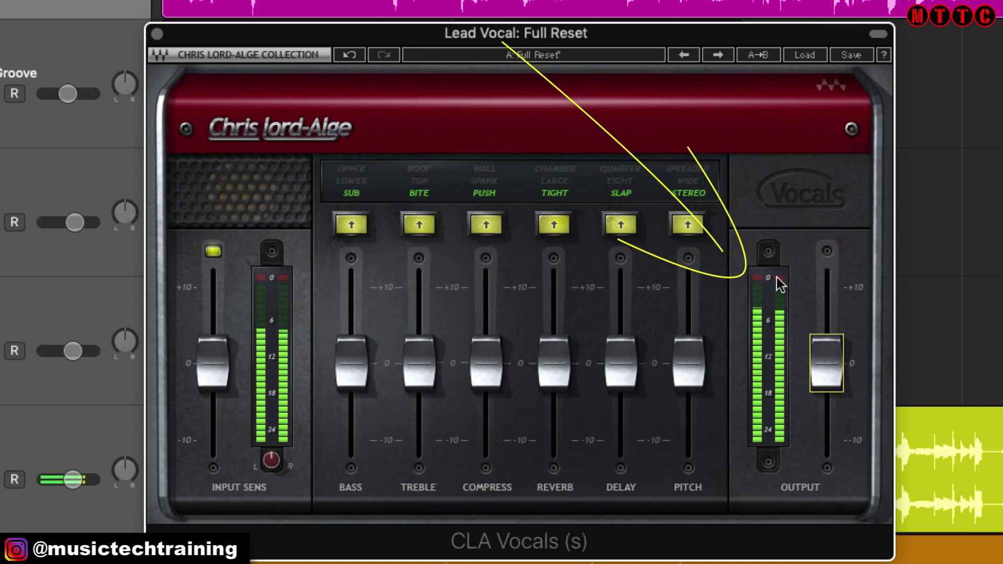
click(830, 358)
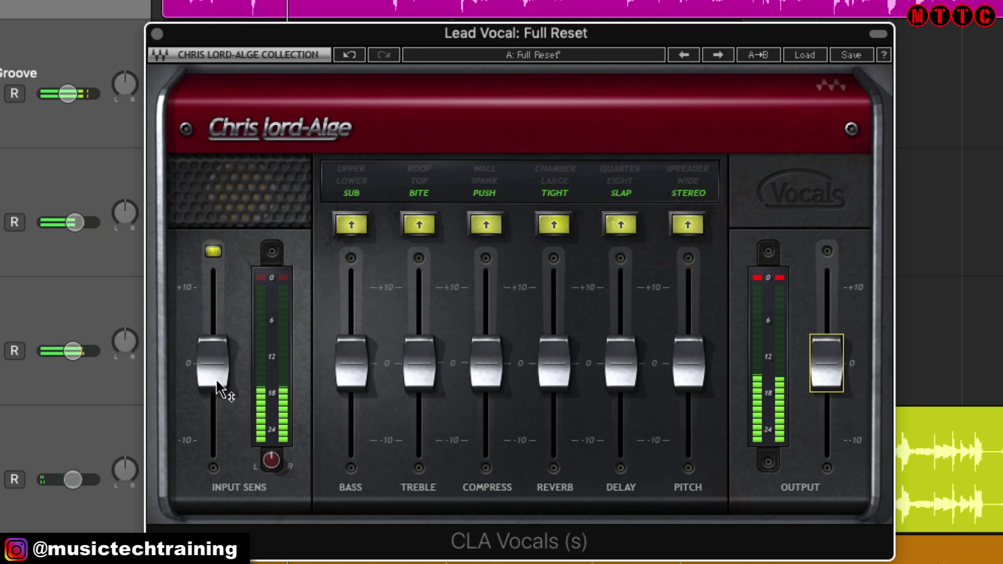
mouse_move(217, 381)
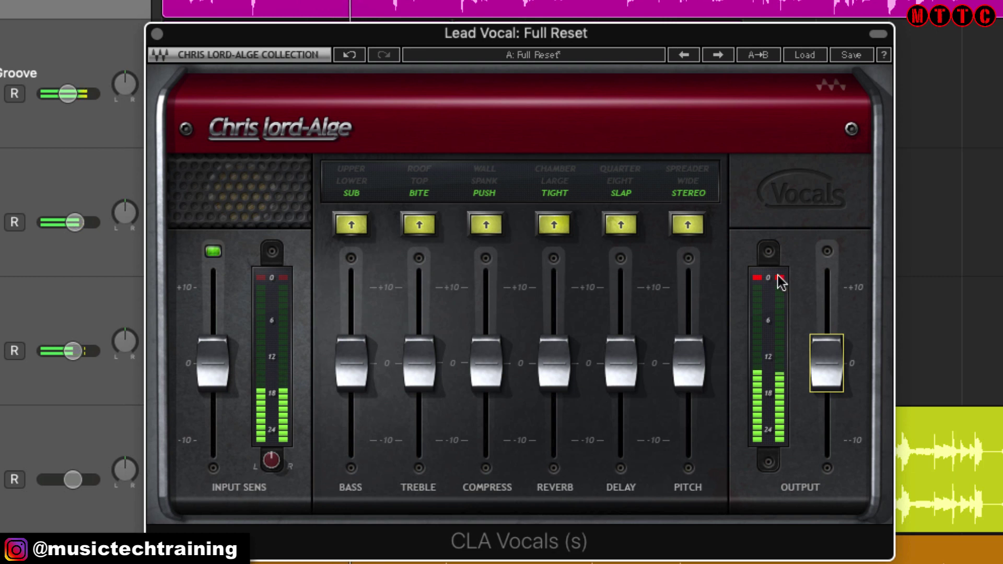
drag(827, 349, 828, 362)
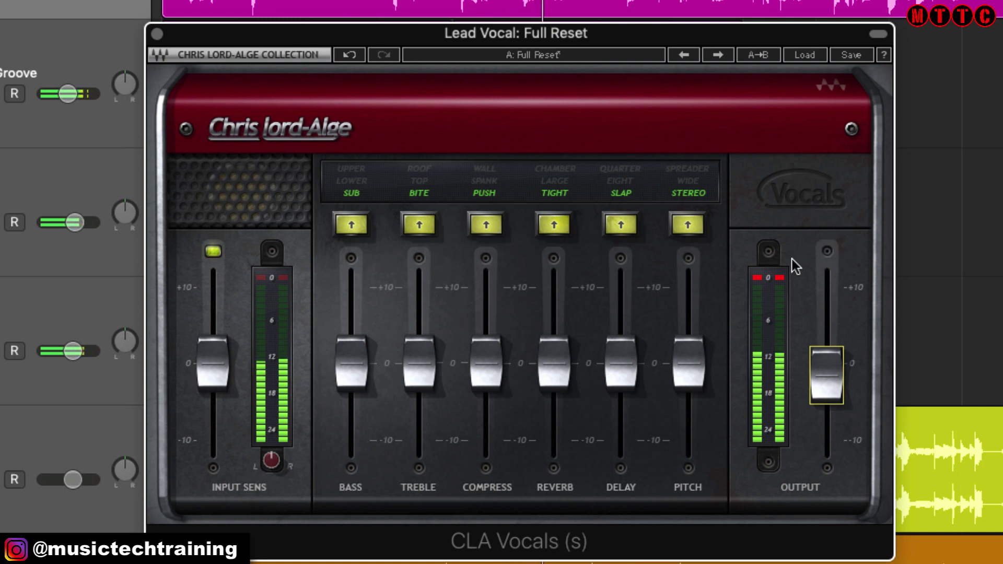
click(778, 277)
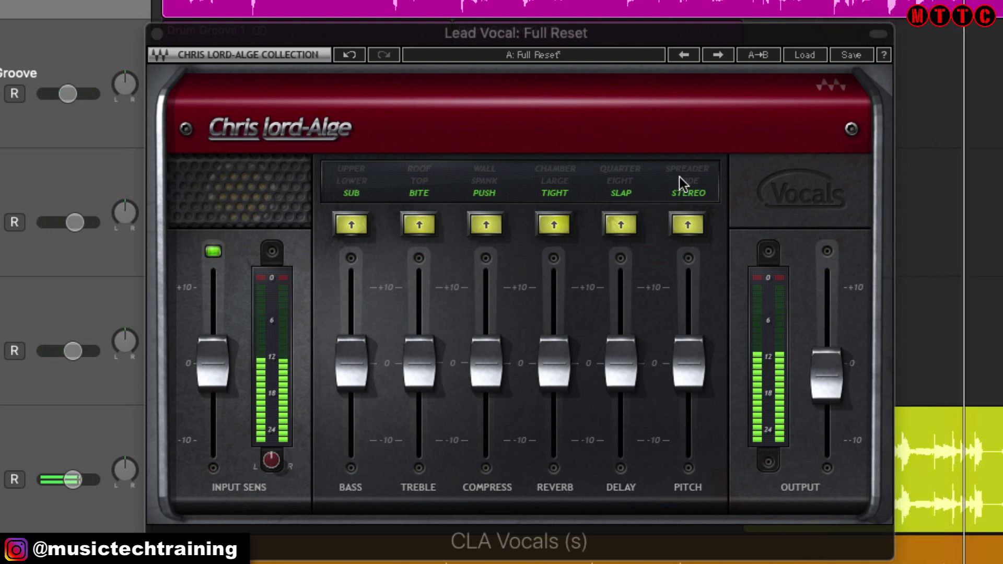
Step: Stop and restart playback, and solo the Lead Vocal track
key(space)
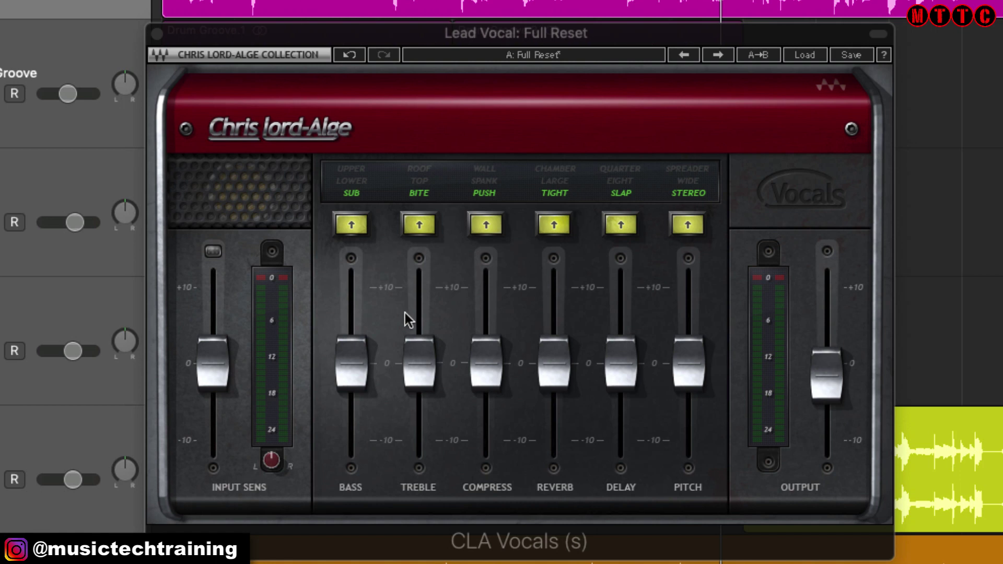
key(space)
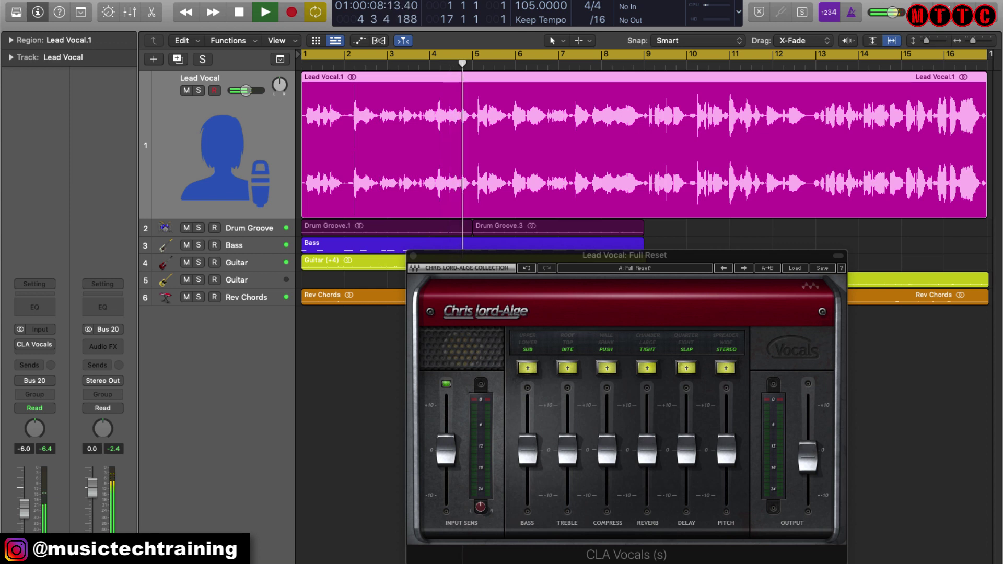
click(199, 90)
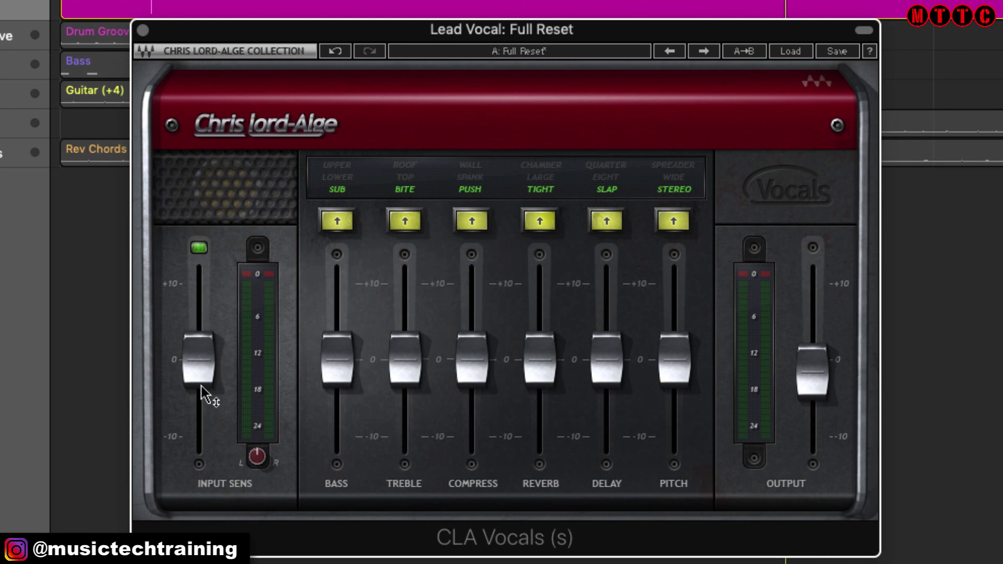
Step: Try small moves on the input, bass and treble faders and leave them at 0
click(199, 357)
mouse_move(336, 358)
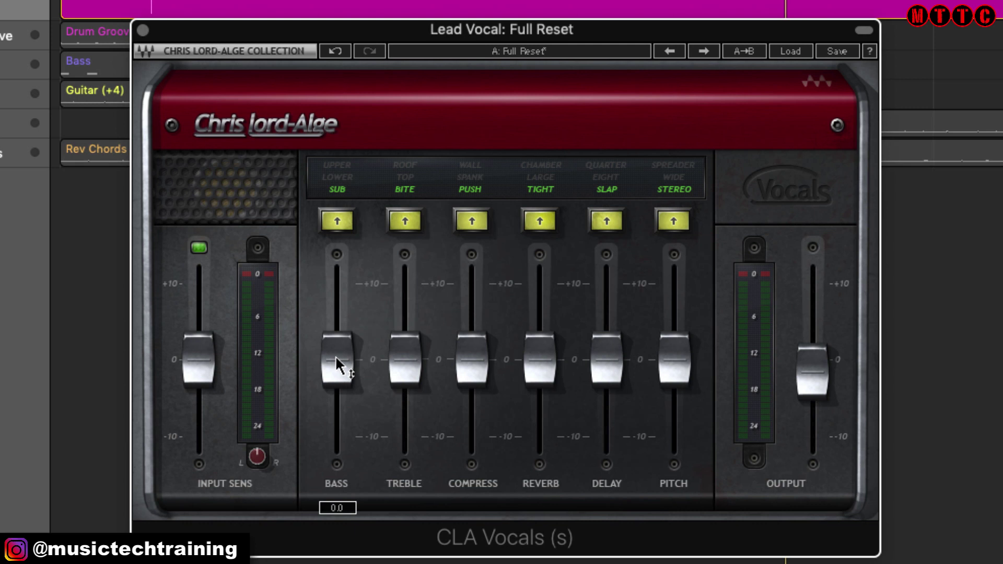
mouse_move(335, 355)
mouse_down()
mouse_move(335, 325)
mouse_move(336, 358)
mouse_up()
click(399, 353)
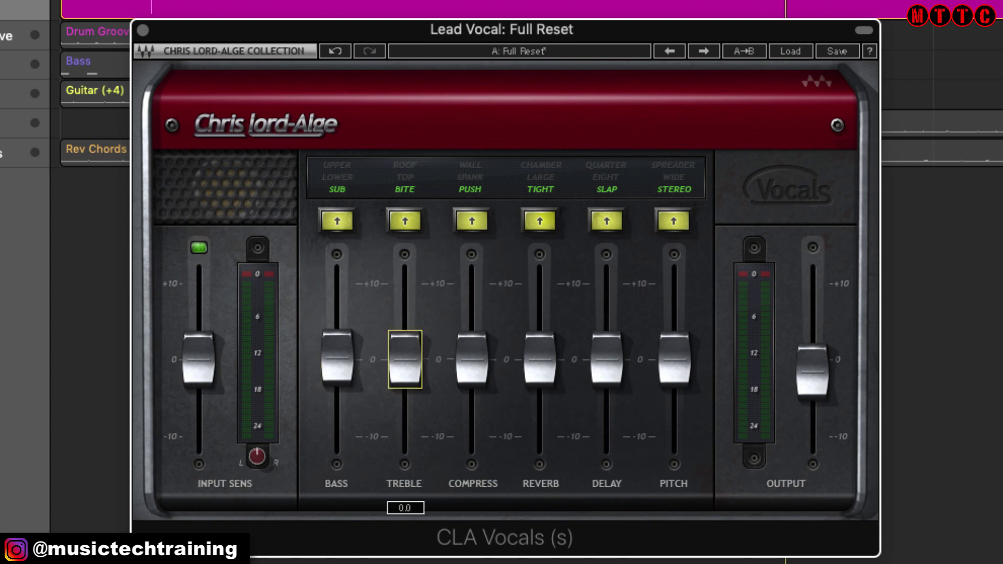
drag(404, 353, 351, 346)
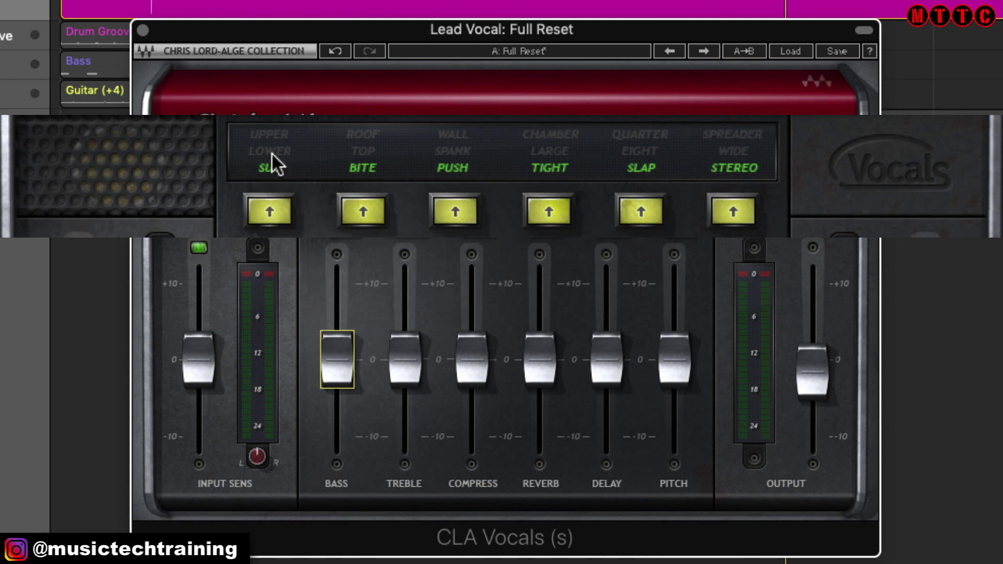
Step: Cycle the bass band from Sub through Lower and Upper to bypass
click(268, 206)
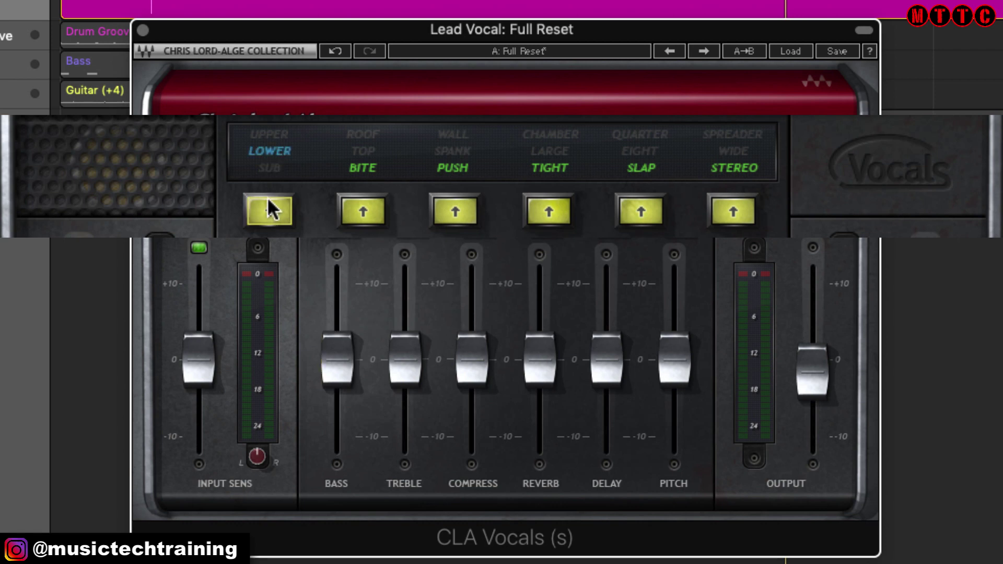
click(267, 196)
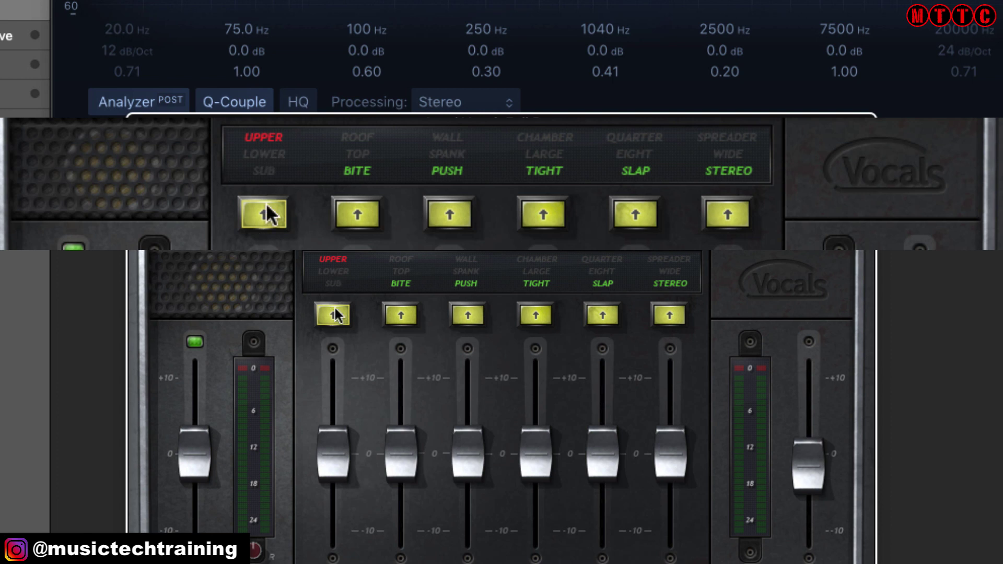
click(265, 212)
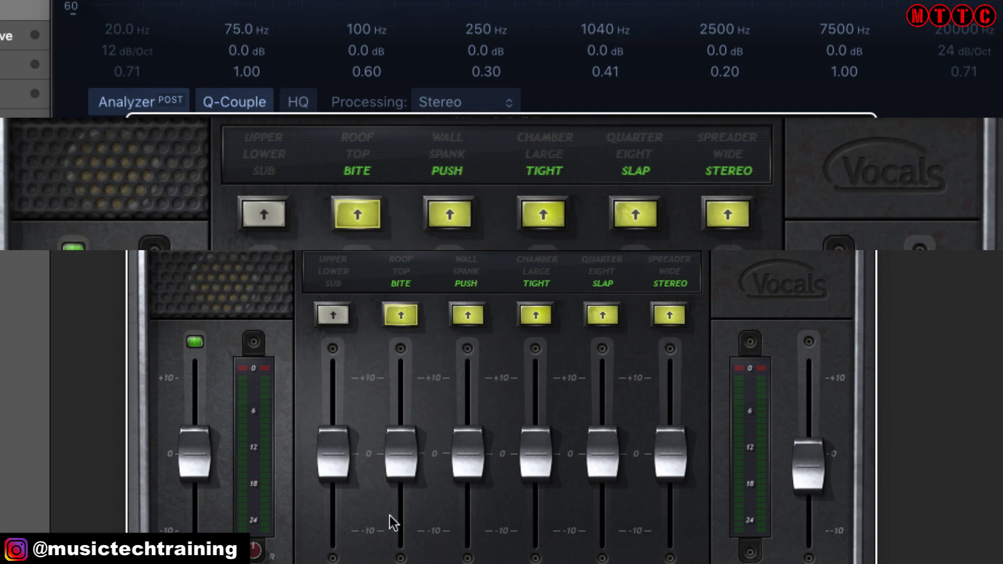
Step: Cycle the treble band through its modes and bypass back to Bite, and re-enable the bass band in Sub mode
click(401, 315)
click(400, 315)
click(400, 315)
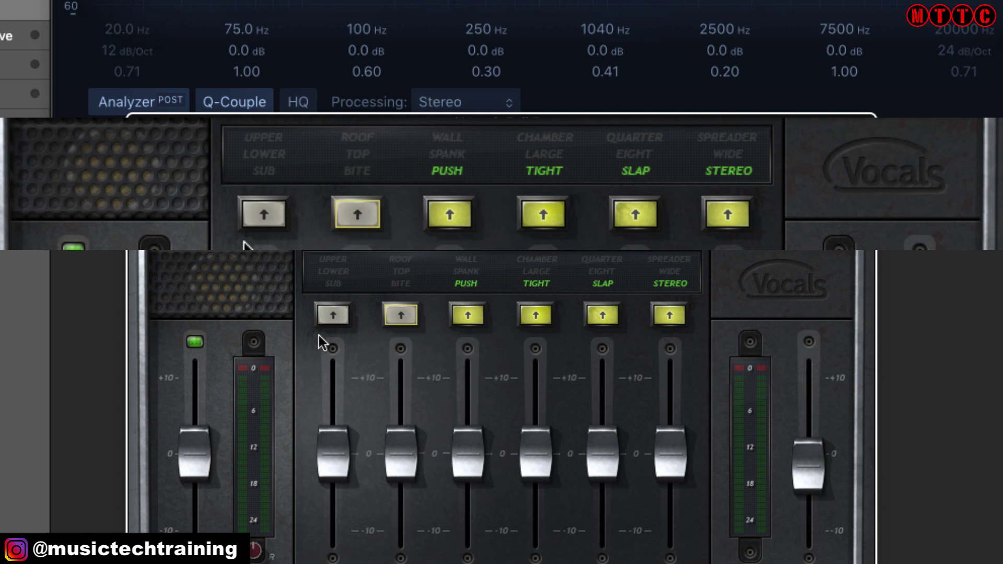
click(400, 316)
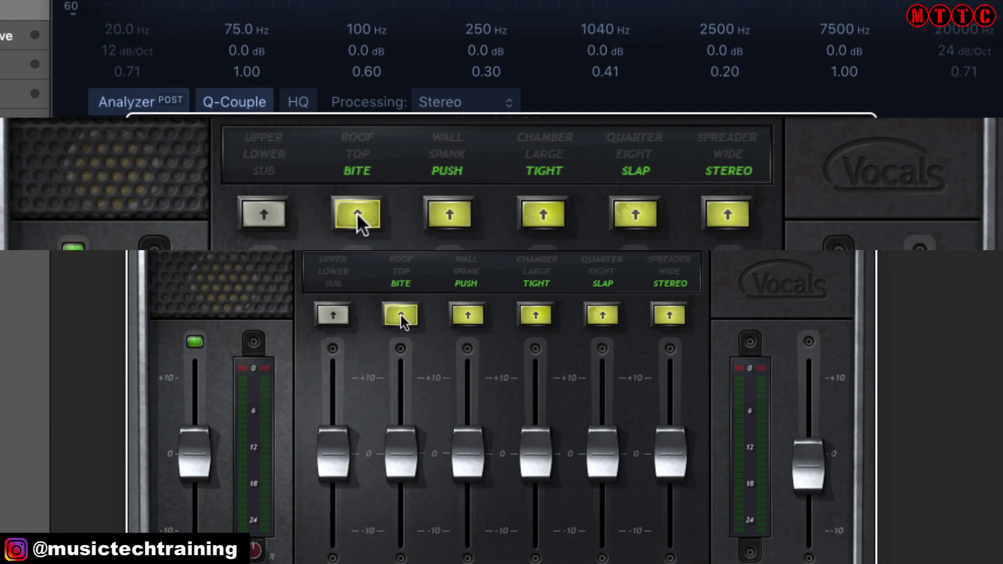
click(332, 315)
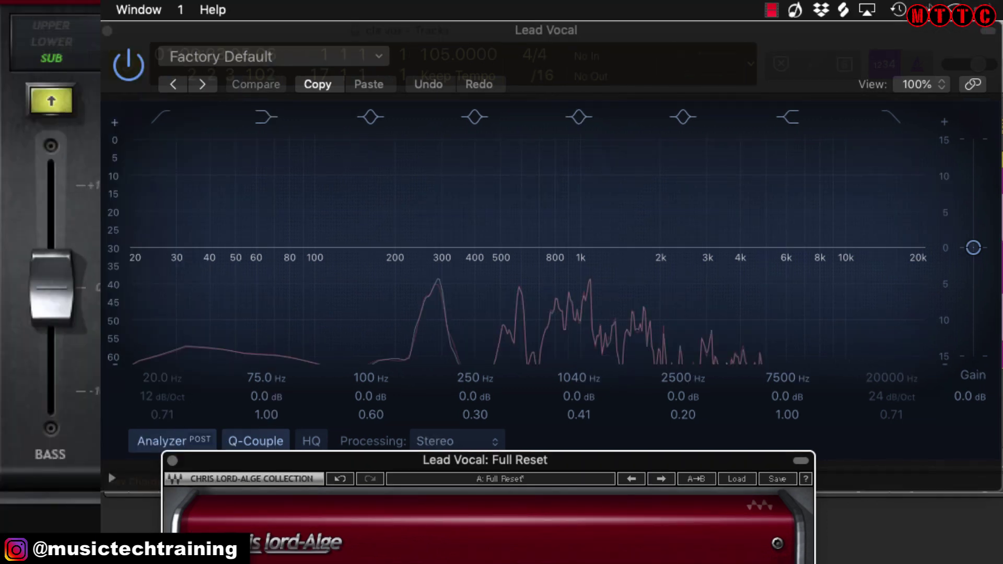
Step: Audition the bass band's Sub and Lower modes with the fader raised to +10, and return the fader to 0
drag(51, 288, 51, 184)
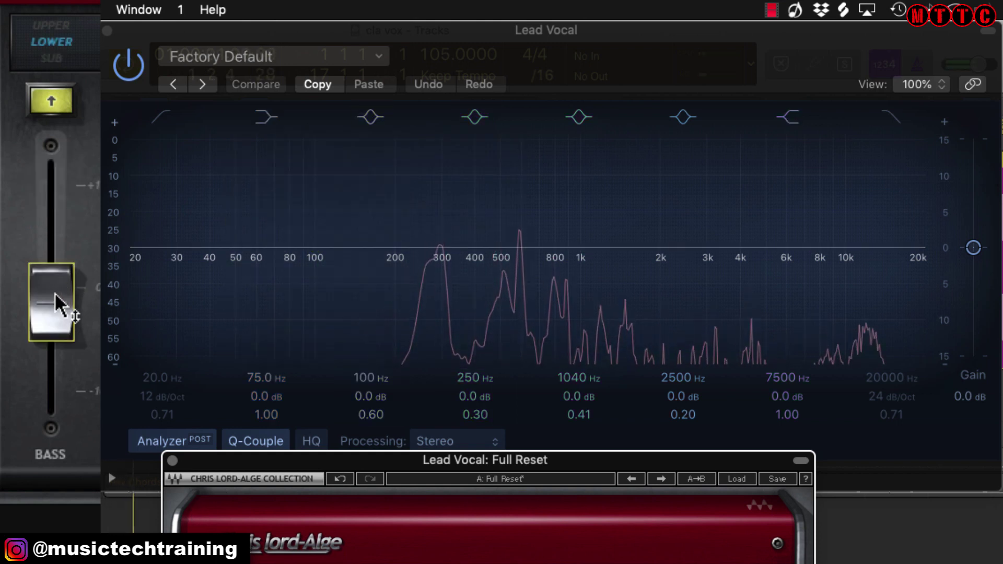
drag(55, 293, 50, 201)
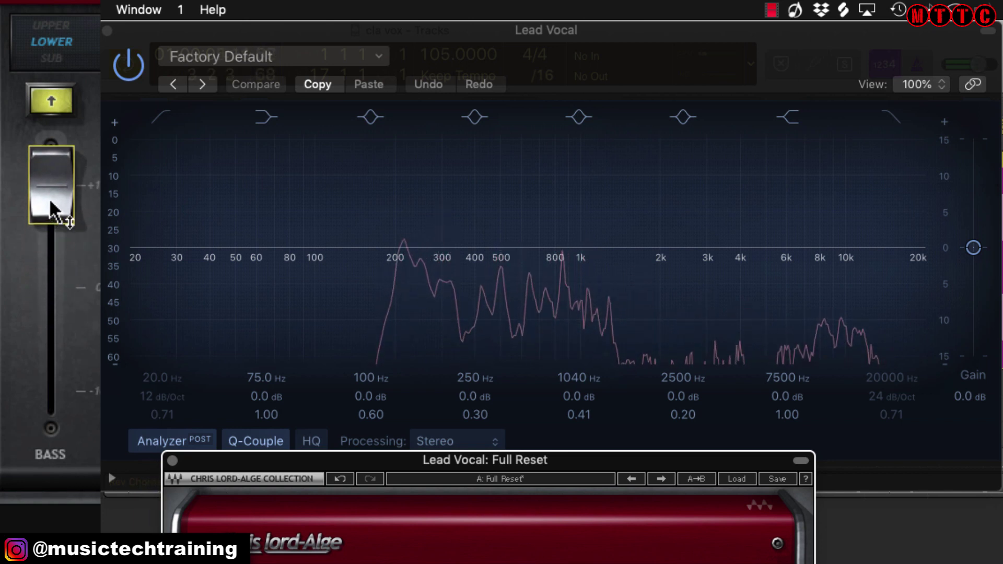
click(49, 203)
drag(67, 156, 51, 184)
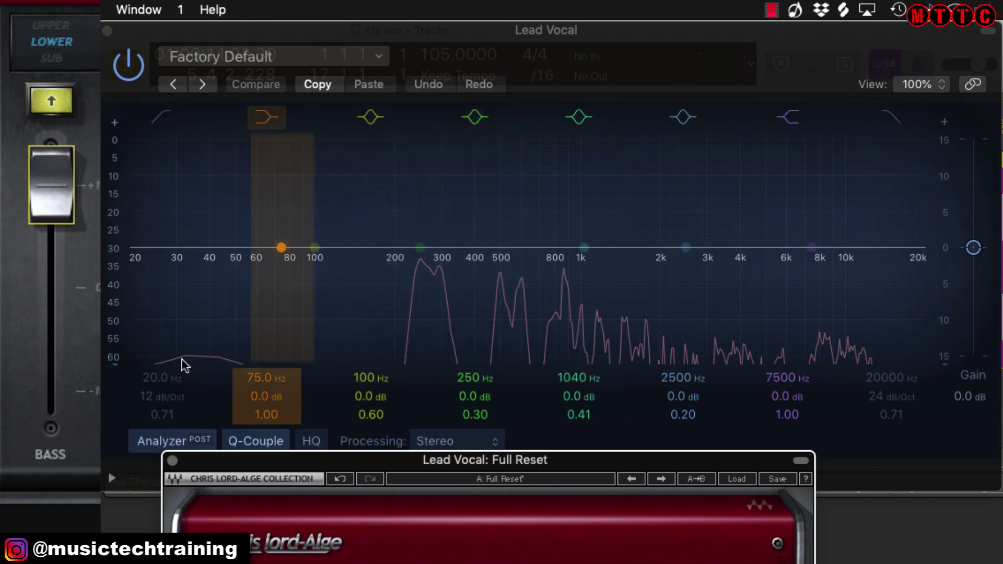
drag(56, 184, 57, 263)
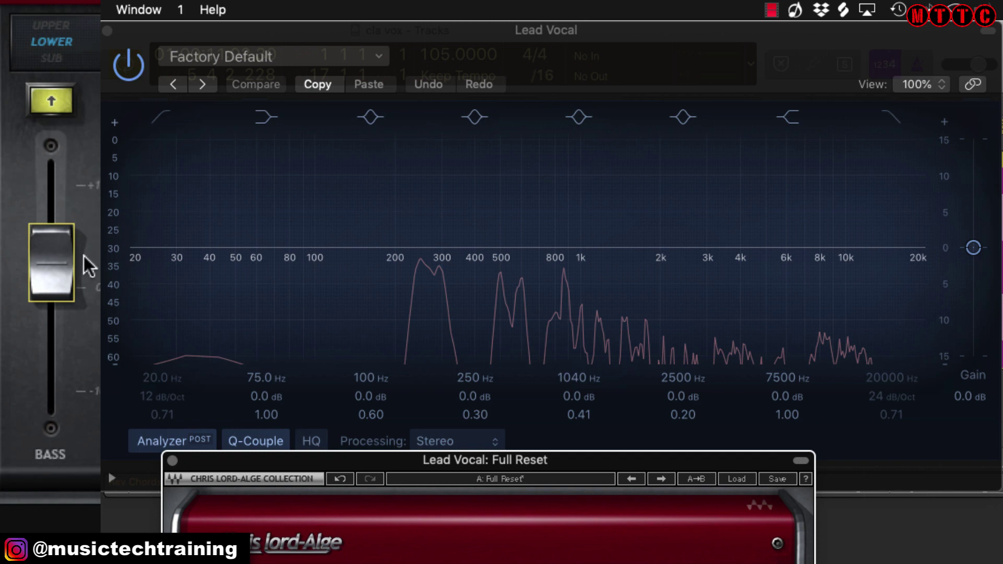
drag(60, 261, 54, 190)
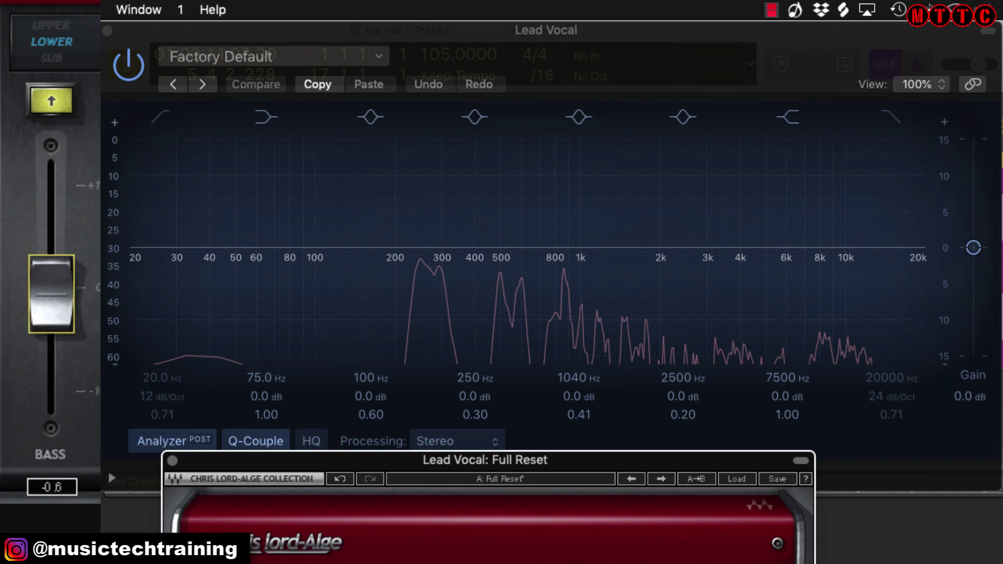
drag(51, 294, 51, 287)
Step: Switch the bass band to Upper, audition it with the fader at +10, and bring the fader back to about 0
click(55, 23)
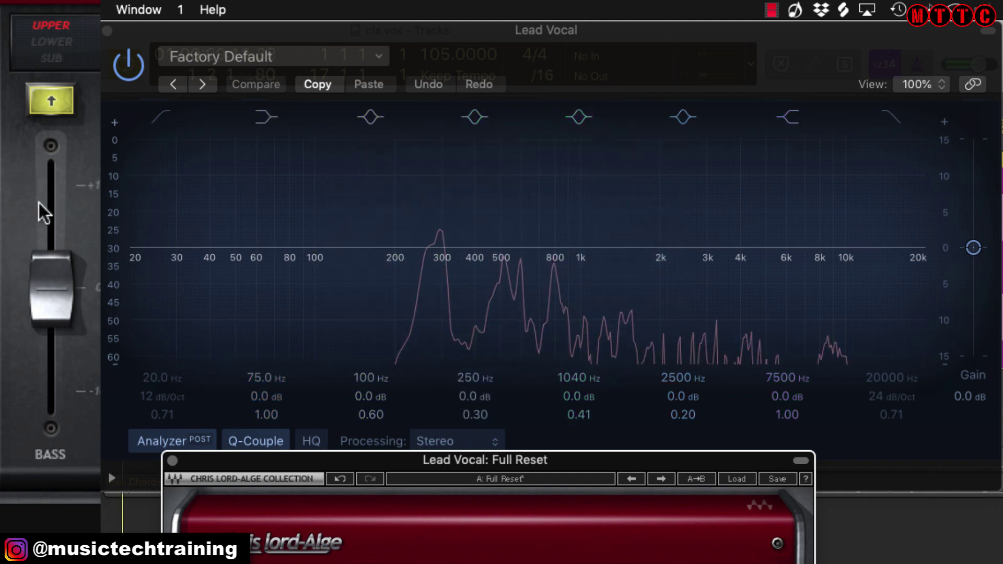
click(50, 264)
drag(50, 263, 50, 162)
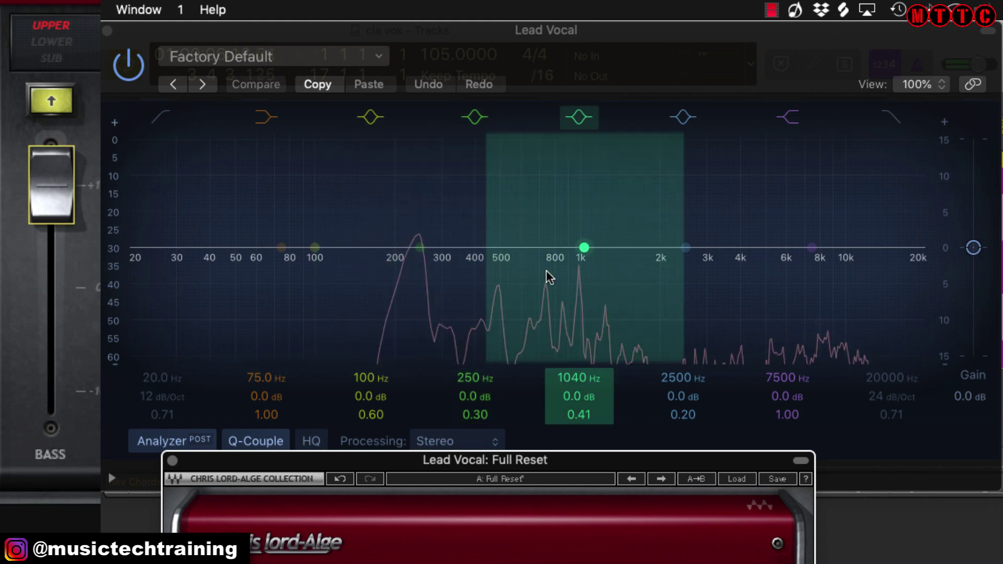
drag(51, 187, 51, 280)
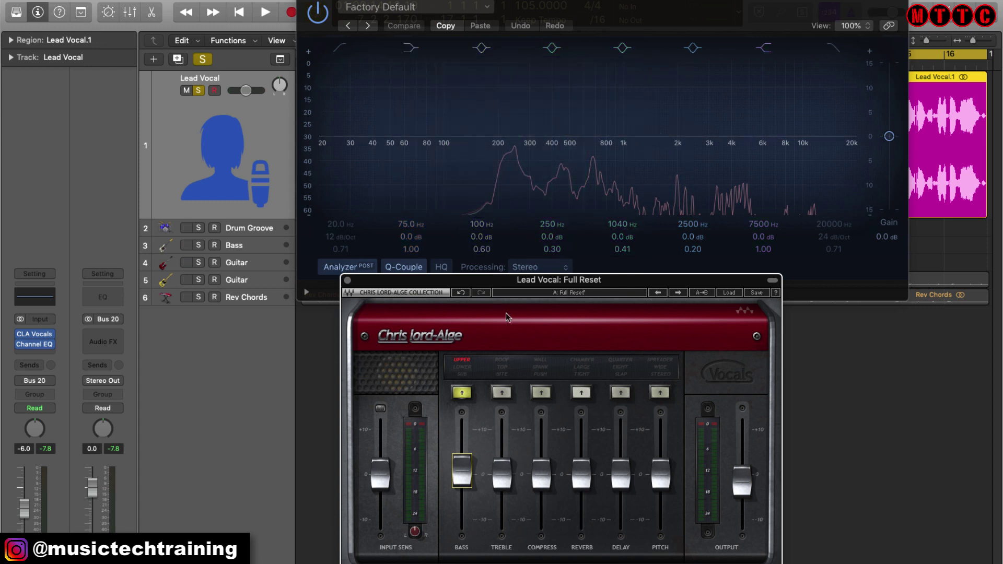
drag(468, 476, 459, 444)
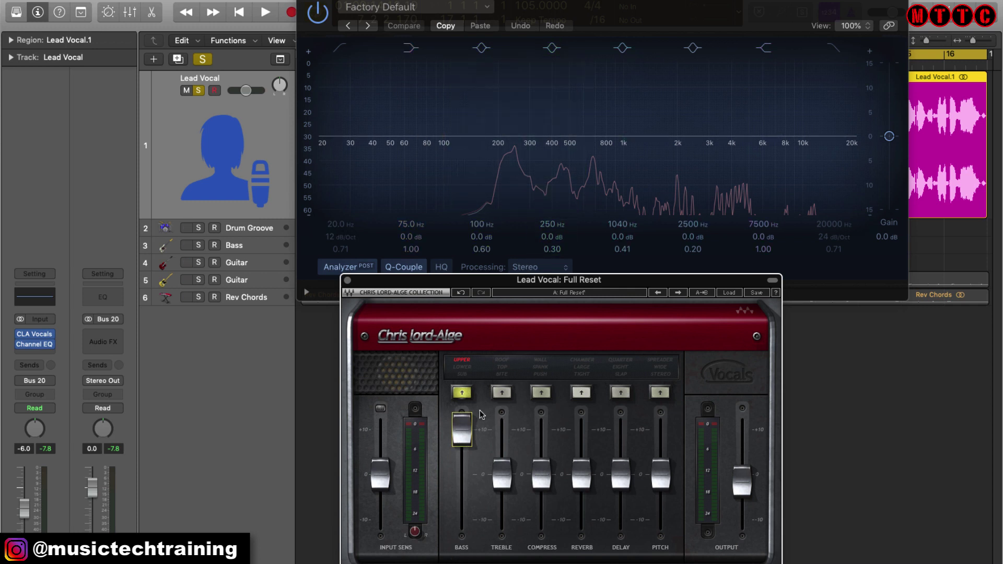
drag(462, 430, 462, 474)
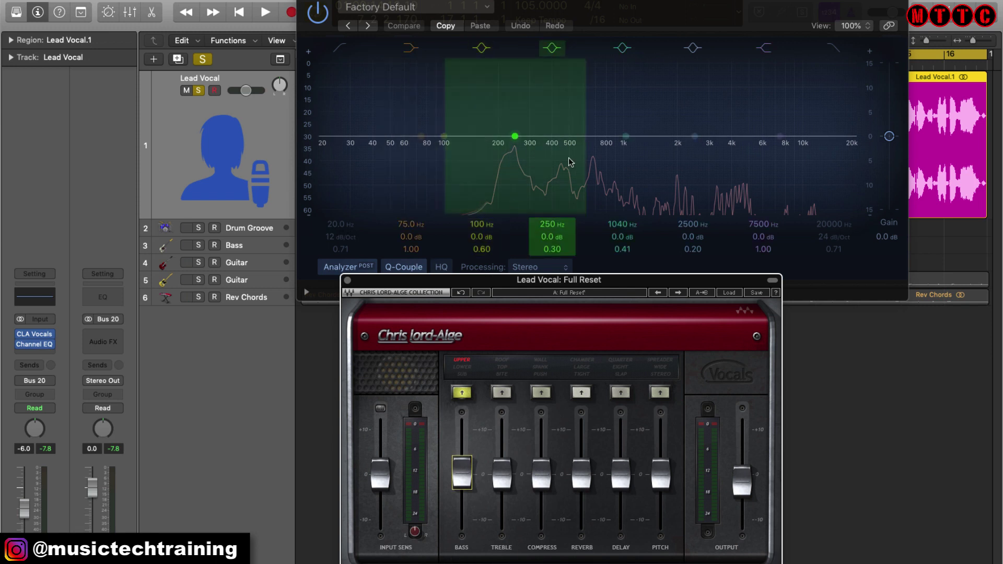
Step: Switch the bass band to Lower and set its fader slightly below 0
click(470, 468)
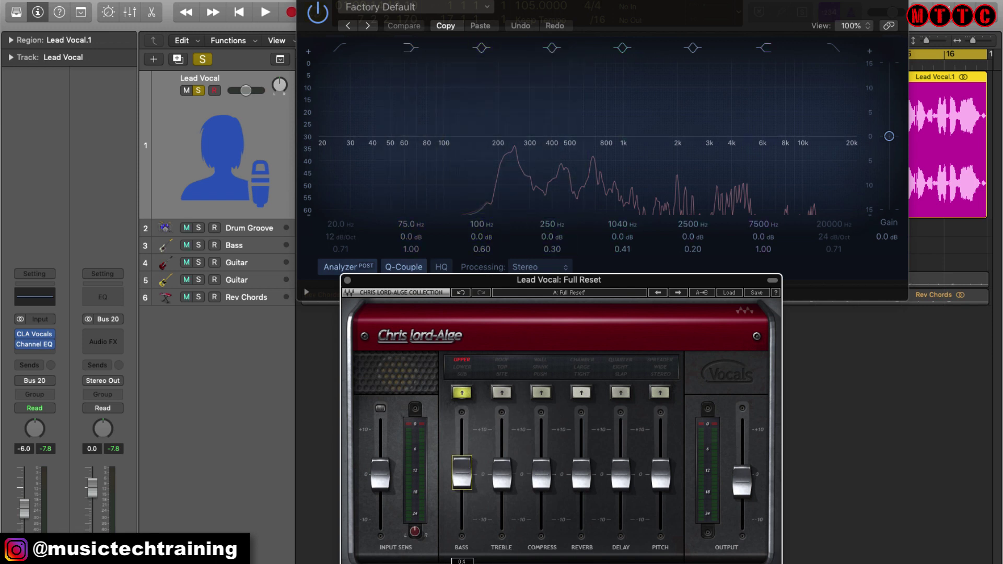
click(462, 392)
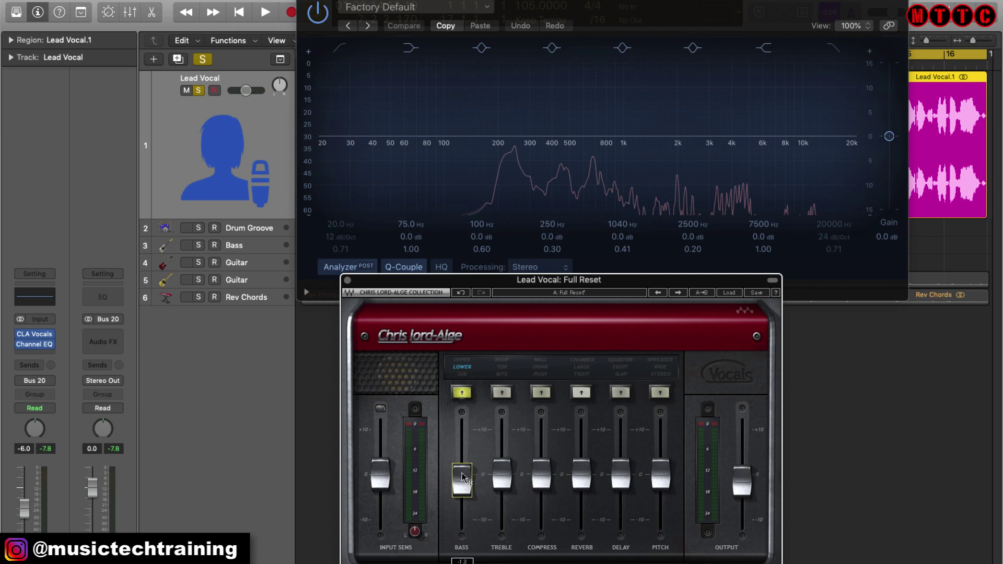
drag(462, 479, 462, 485)
Step: Turn on the treble band in Bite mode, audition it at 10.0, and bring its fader back to 0.4
click(501, 393)
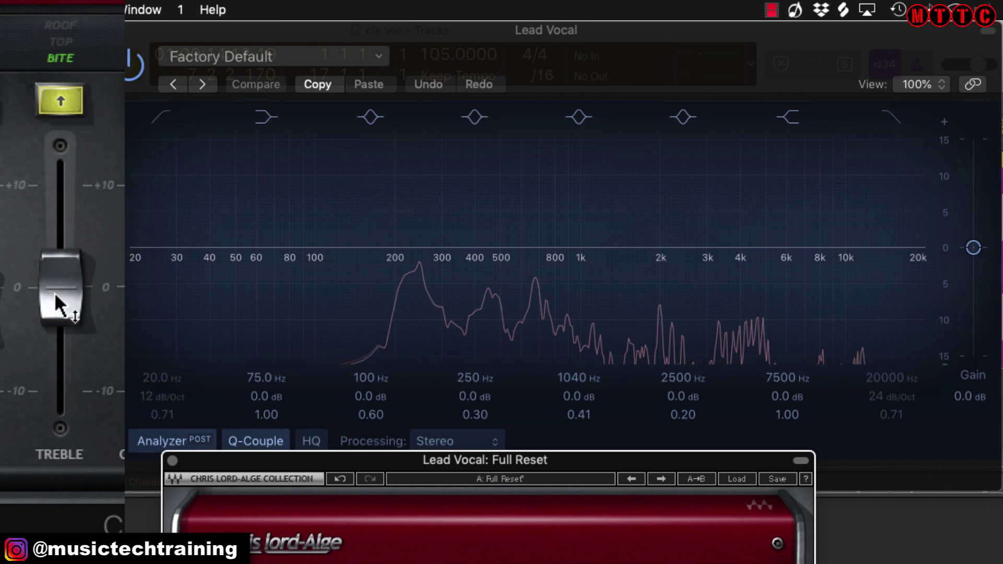
mouse_move(57, 295)
drag(54, 290, 55, 188)
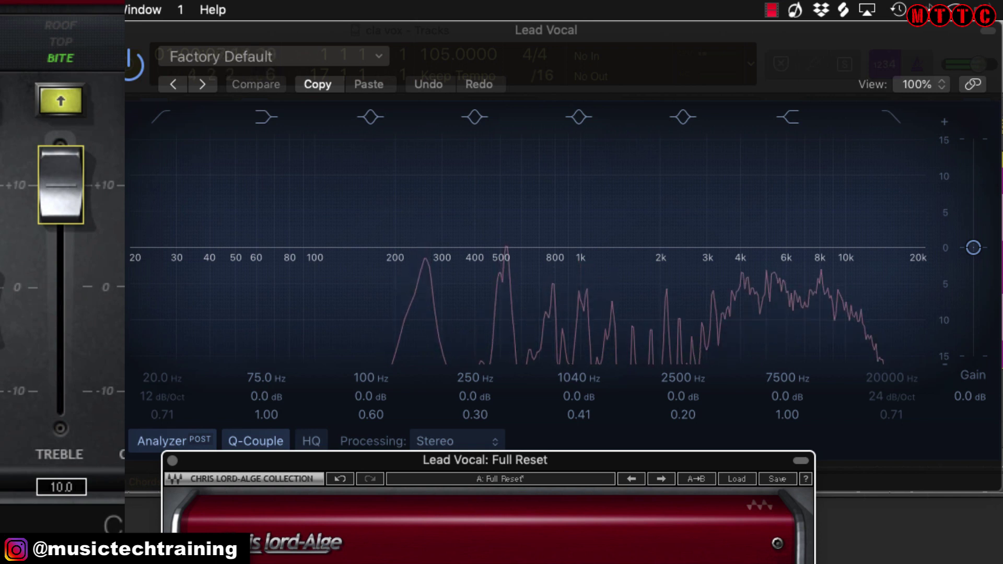
drag(55, 185, 55, 282)
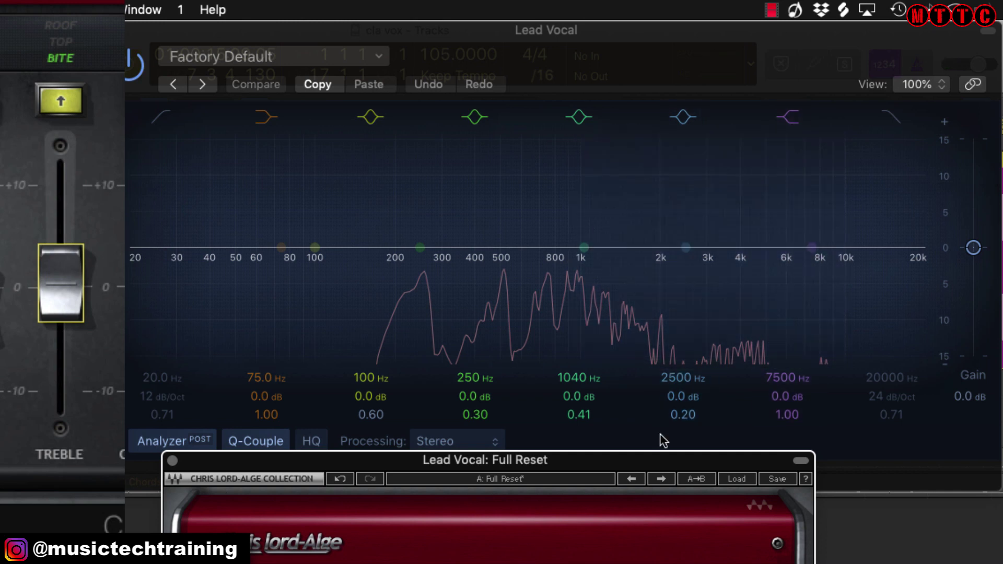
mouse_move(55, 276)
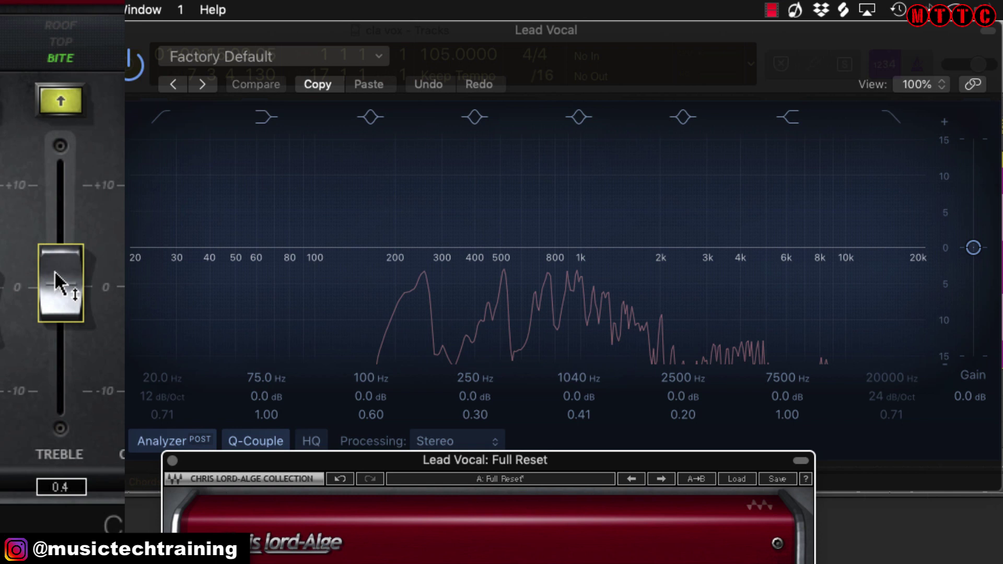
Step: Audition the treble band's Bite mode at +10, bring the fader back down, and switch to Top with the fader at 1.8
drag(55, 282, 53, 248)
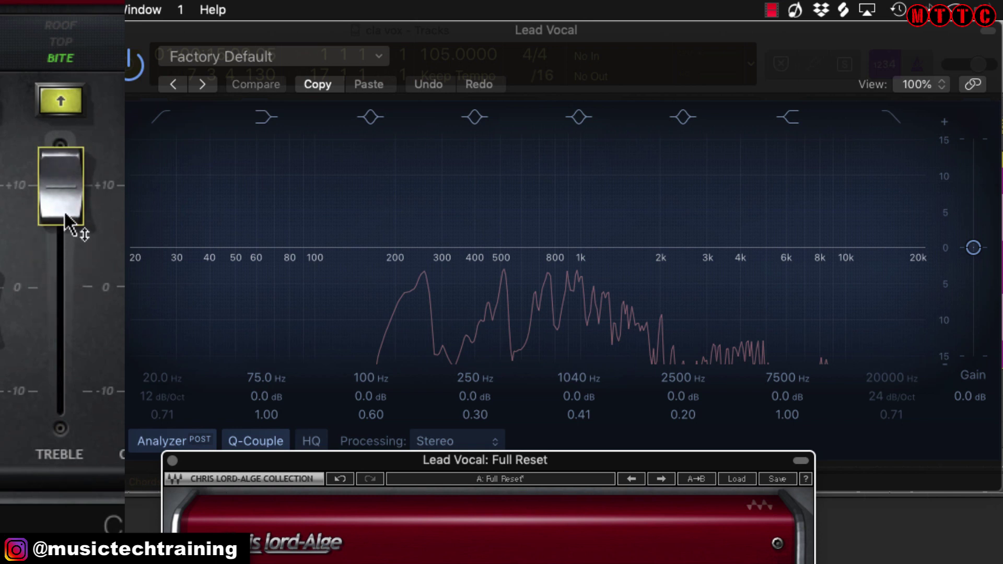
drag(63, 214, 61, 277)
click(64, 43)
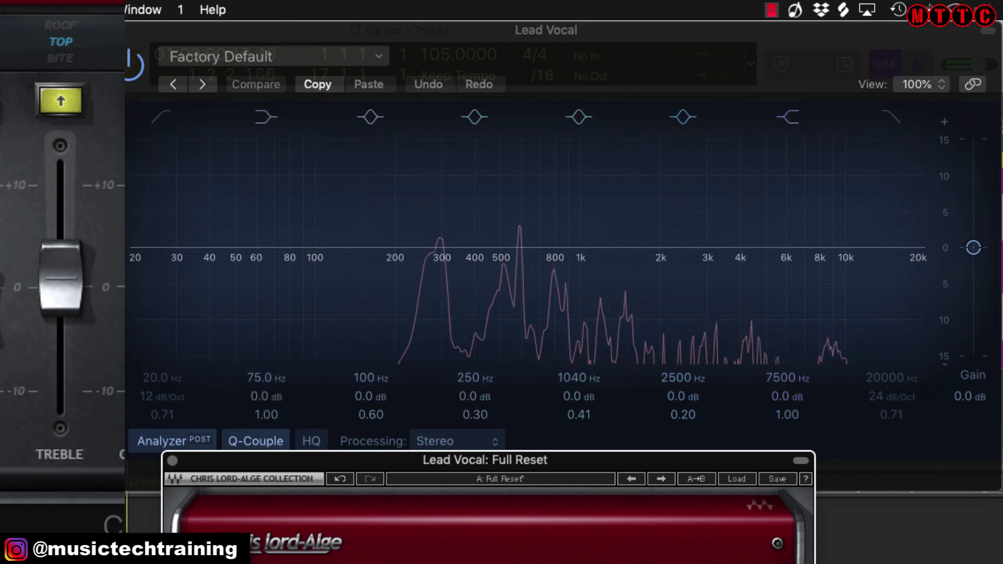
mouse_move(61, 277)
mouse_down()
mouse_move(61, 185)
mouse_move(60, 267)
mouse_up()
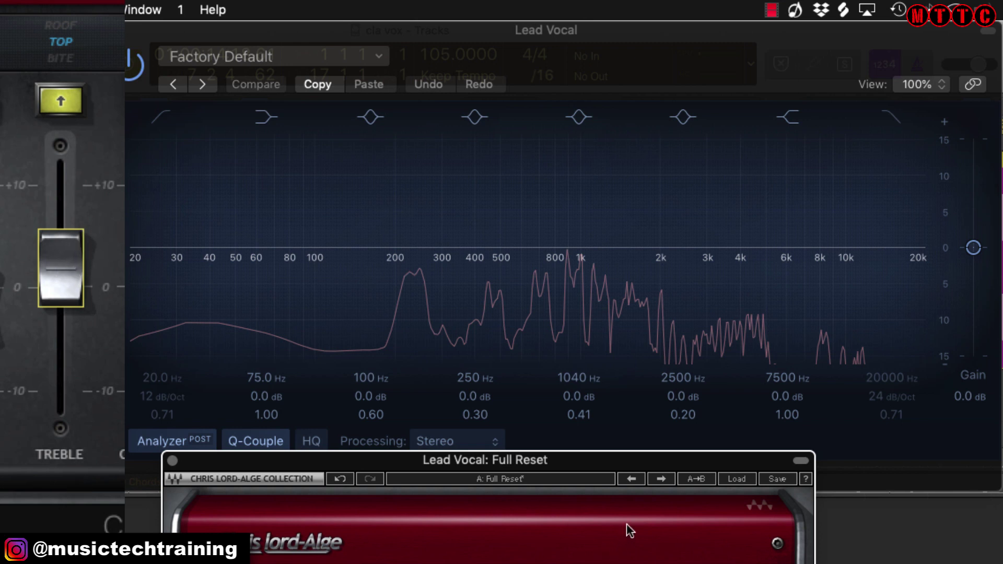
Step: Switch the treble band to Roof, audition it at 10.0, and bring its fader down to about 4
click(63, 25)
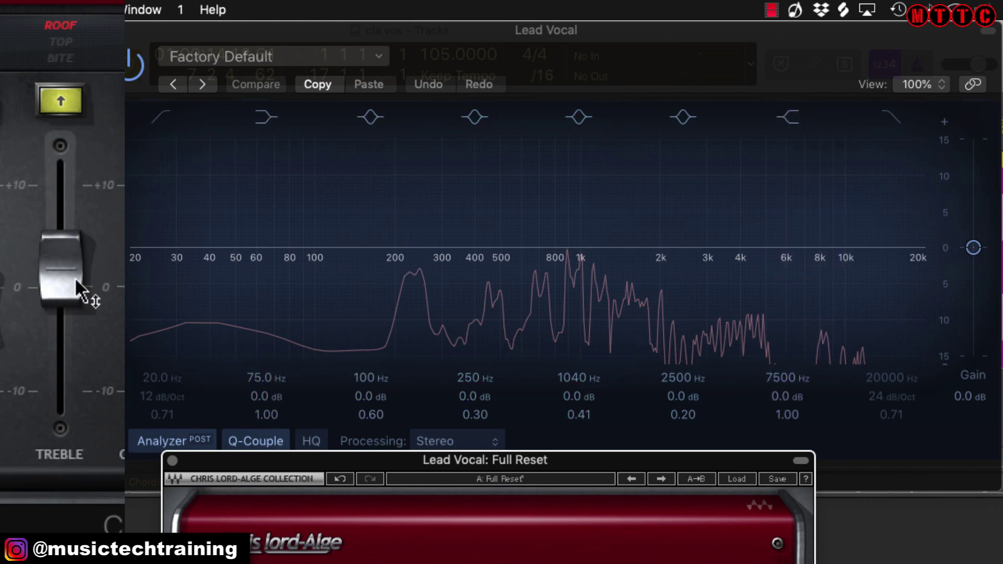
mouse_move(76, 281)
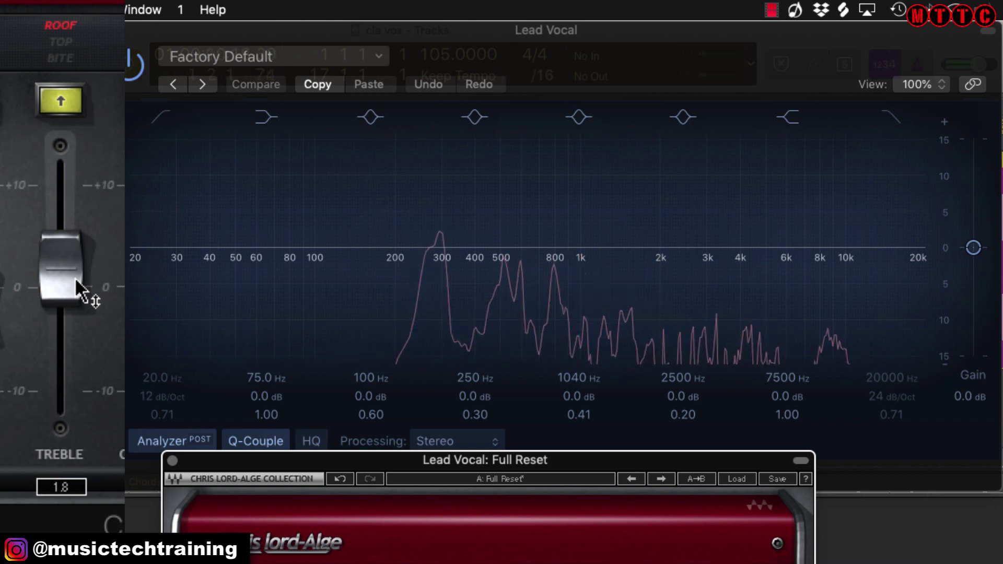
drag(74, 277, 74, 192)
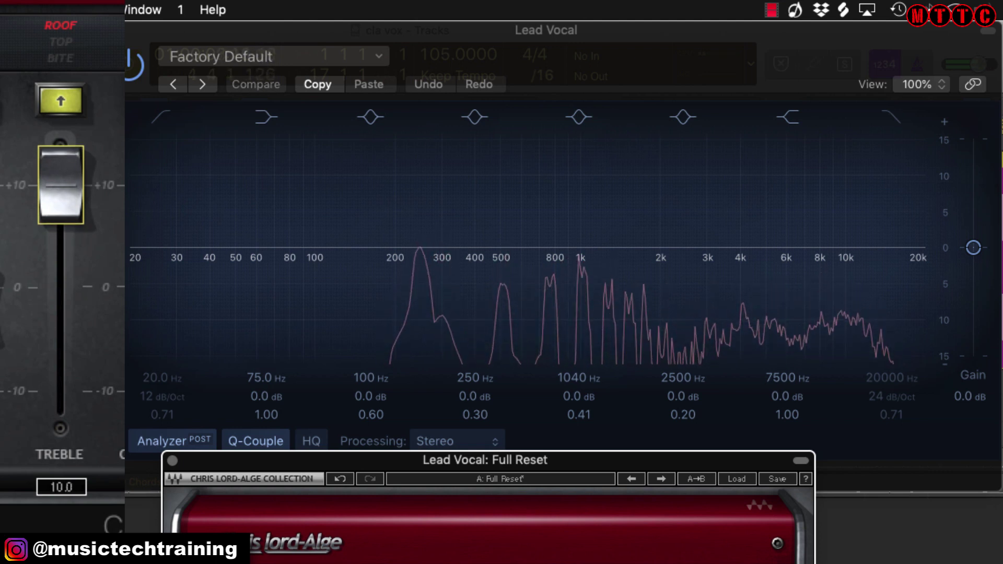
drag(74, 193, 74, 196)
drag(71, 154, 64, 220)
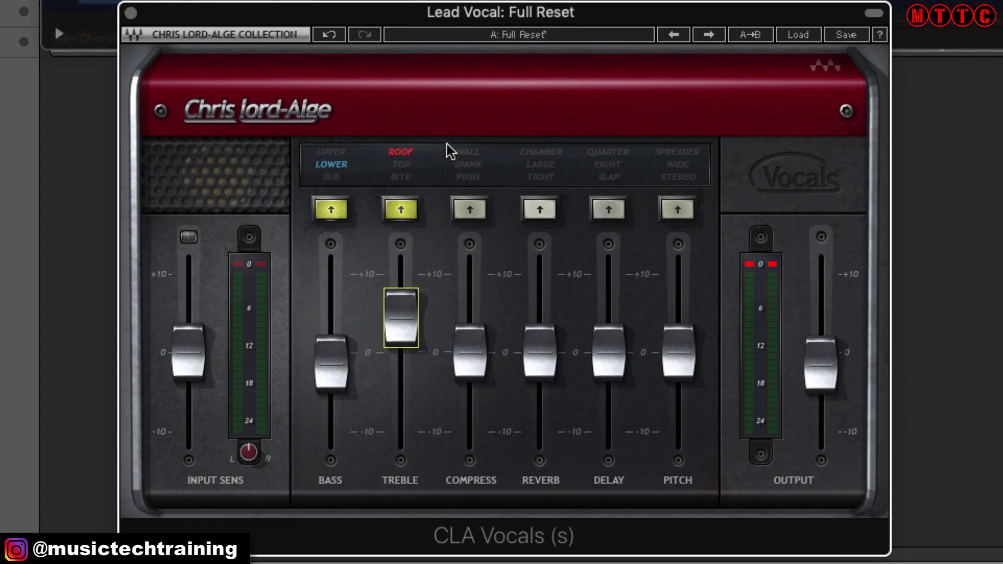
drag(405, 319, 405, 323)
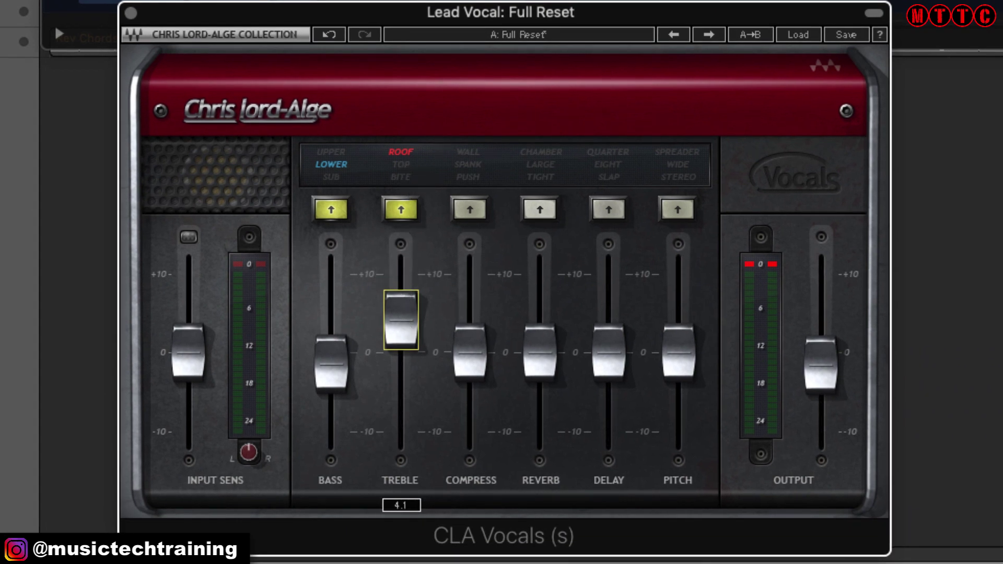
click(402, 311)
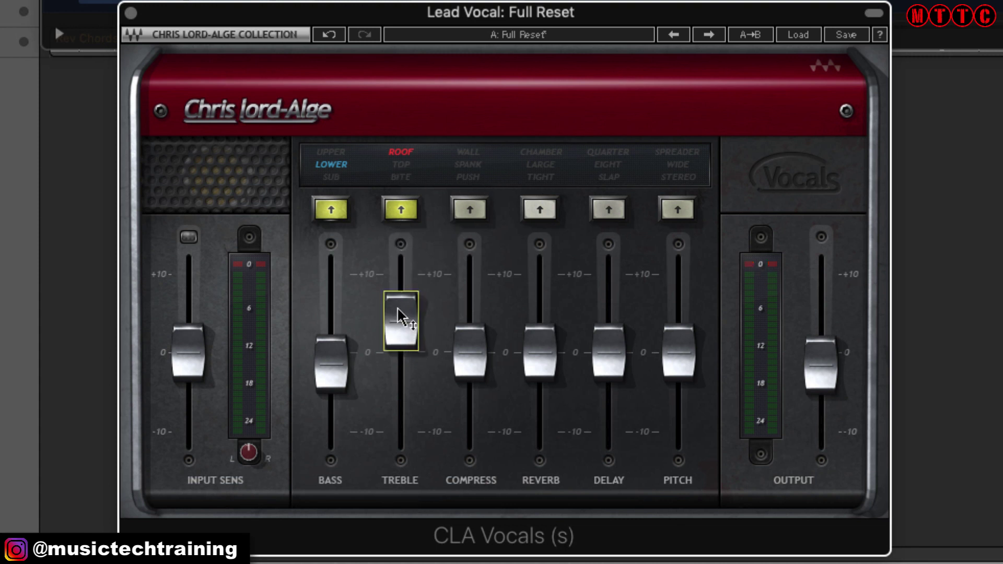
mouse_move(399, 335)
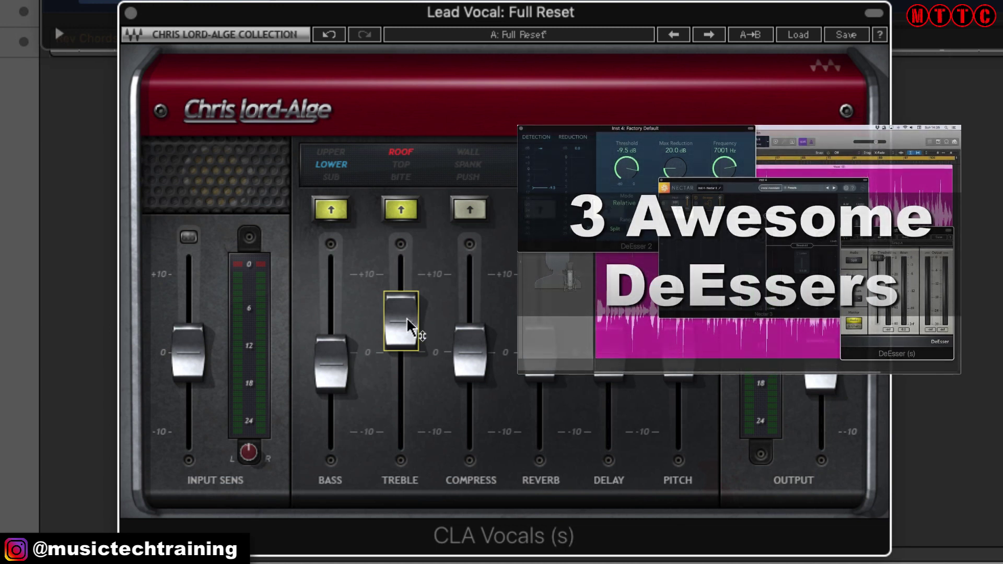
mouse_move(406, 317)
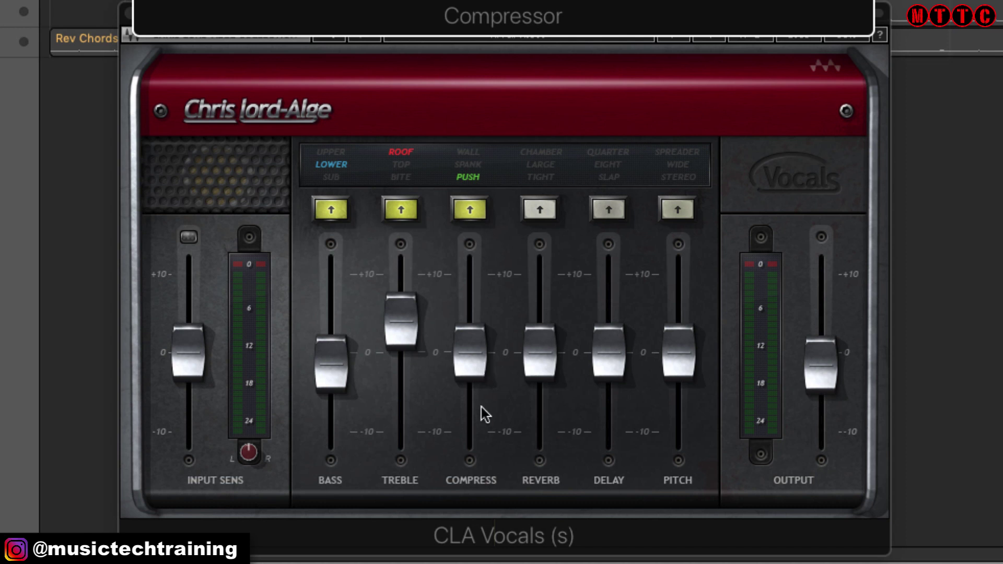
Step: Step the compress band through its Wall, Spank and Push modes, finish on Push, and set its fader slightly above 0
click(468, 152)
click(467, 177)
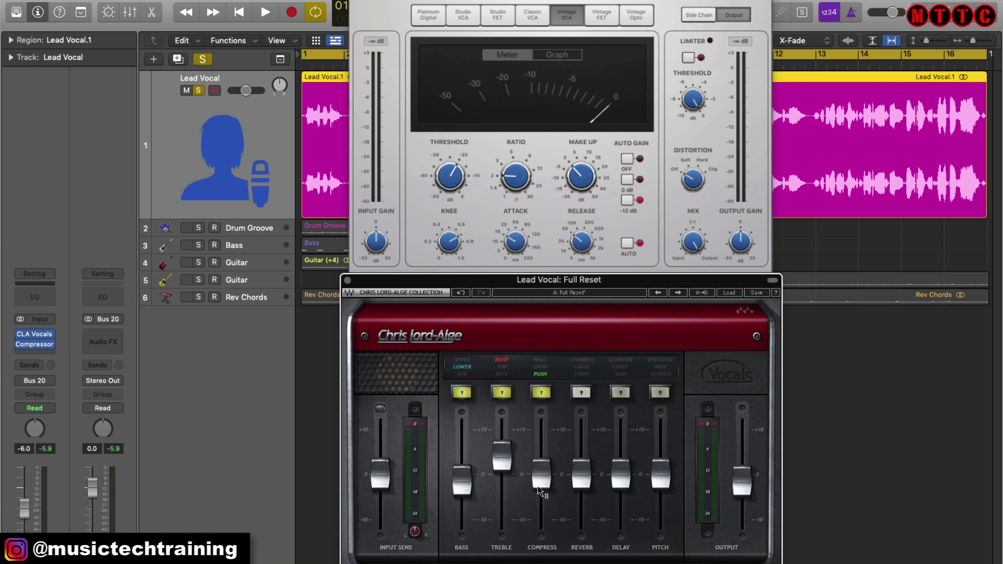
mouse_move(538, 475)
mouse_down()
mouse_move(538, 447)
mouse_move(538, 486)
mouse_move(538, 471)
mouse_up()
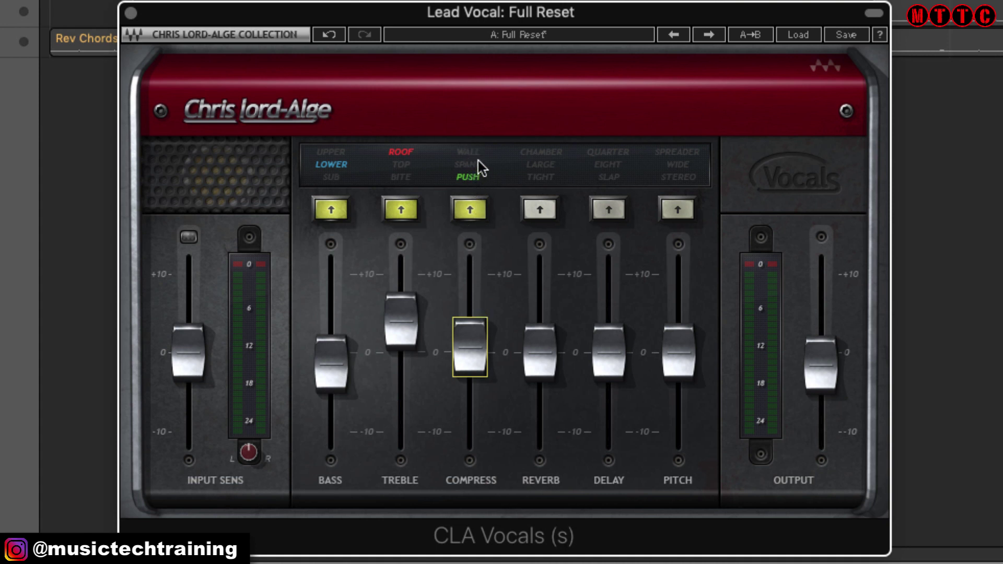
click(462, 152)
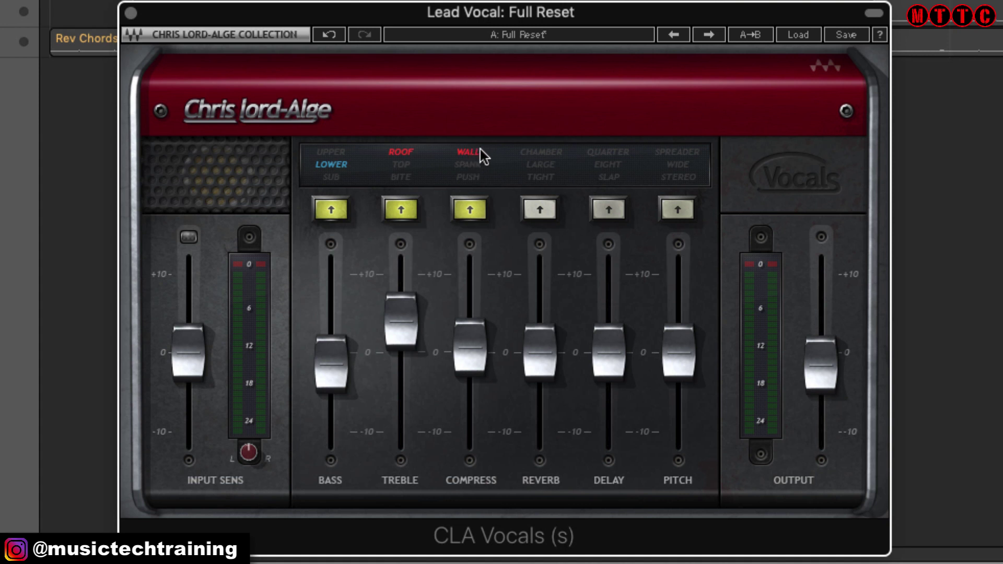
click(467, 164)
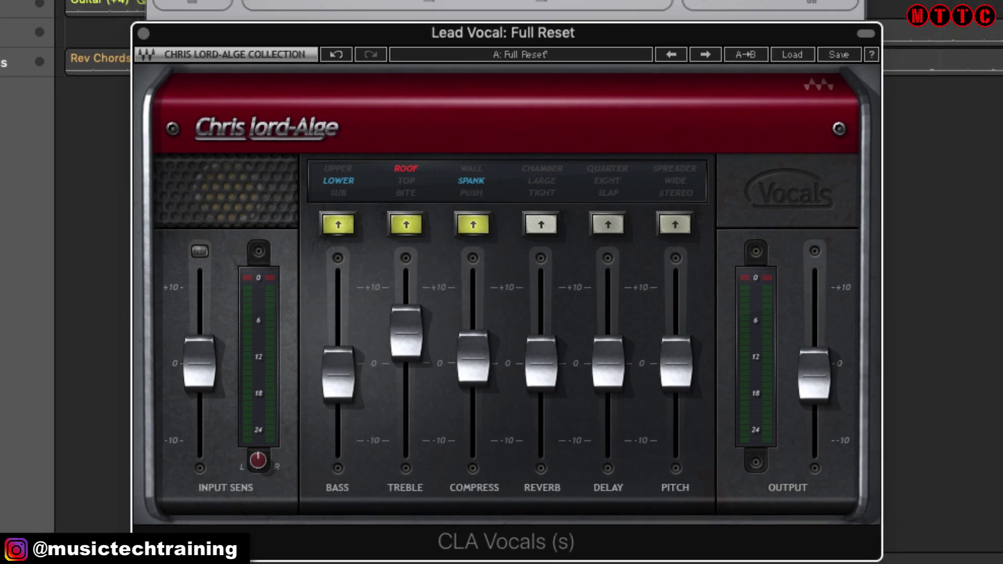
click(468, 176)
Step: Audition the compressor's Push, Spank and Wall modes with the fader at +10, and lower the output to -2.1
drag(497, 409, 493, 364)
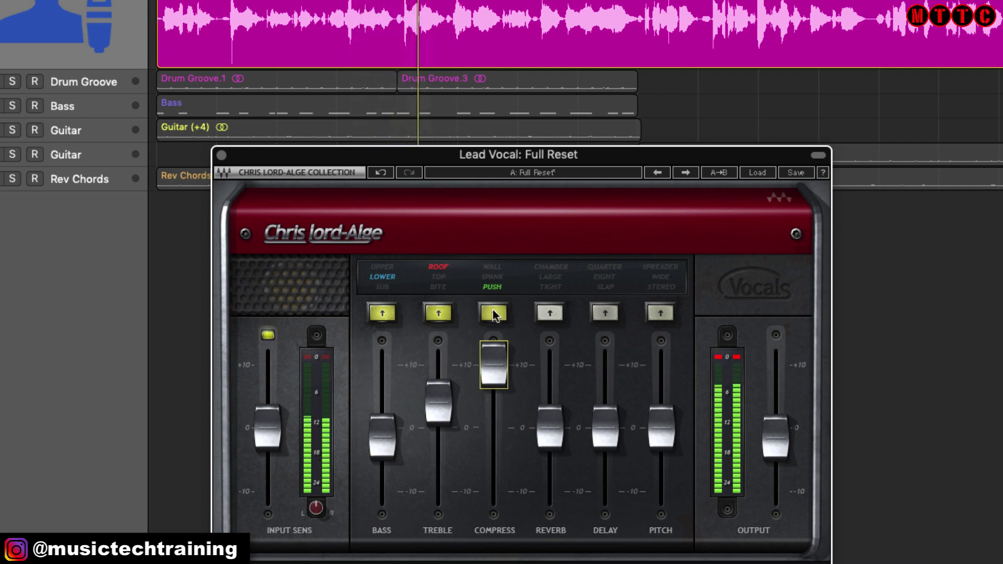
click(493, 277)
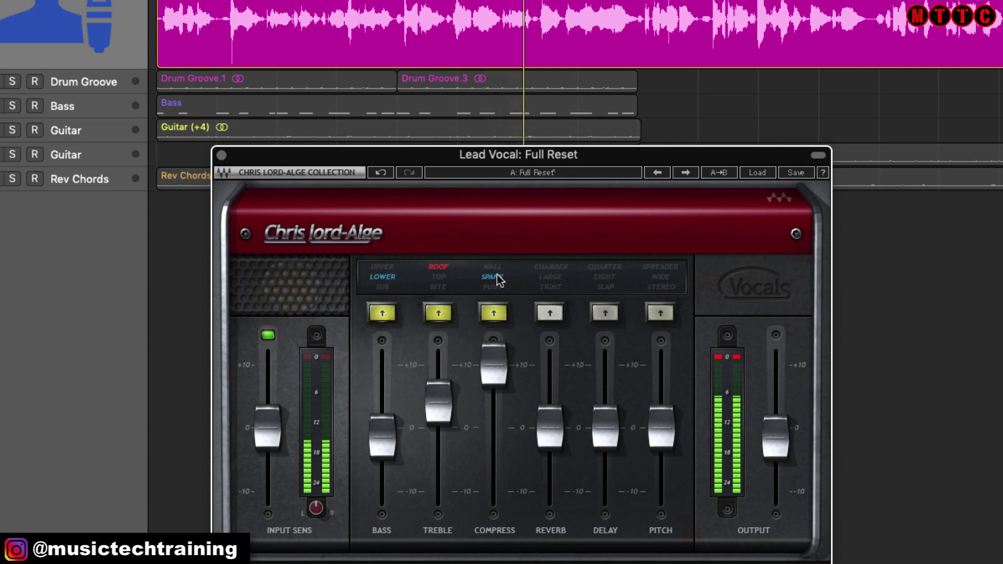
click(492, 265)
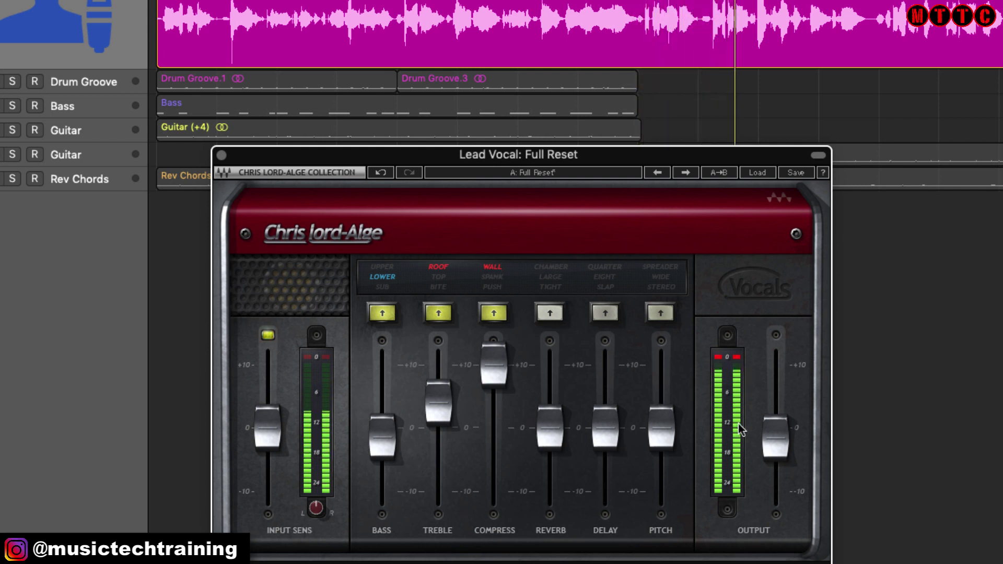
drag(775, 437, 775, 440)
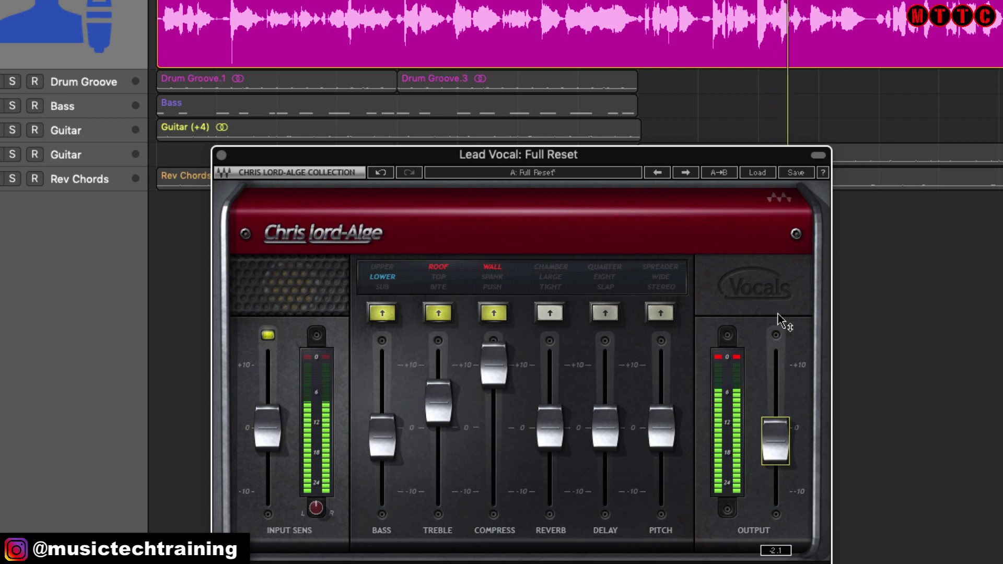
Step: Return the compress band to Push mode and set its fader to about +3
drag(494, 364, 497, 421)
click(494, 312)
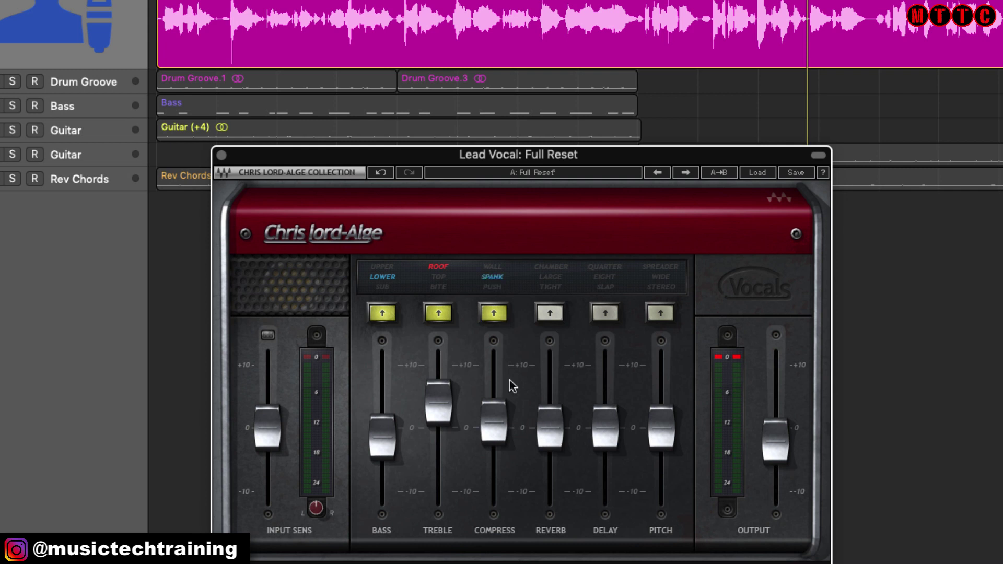
drag(498, 420, 496, 383)
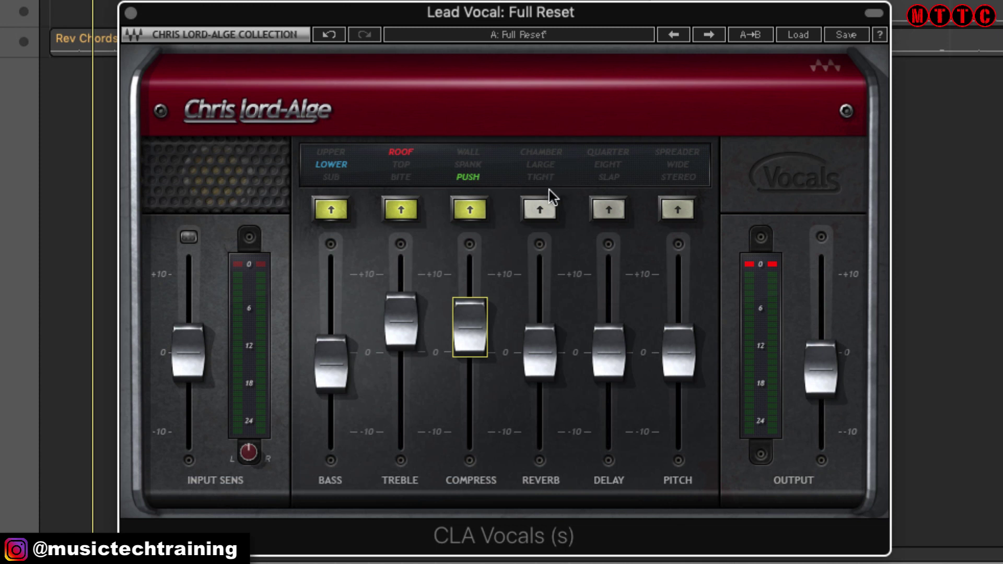
Step: Turn on the reverb band and cycle through its modes to Chamber, keeping the fader at about 0
click(540, 211)
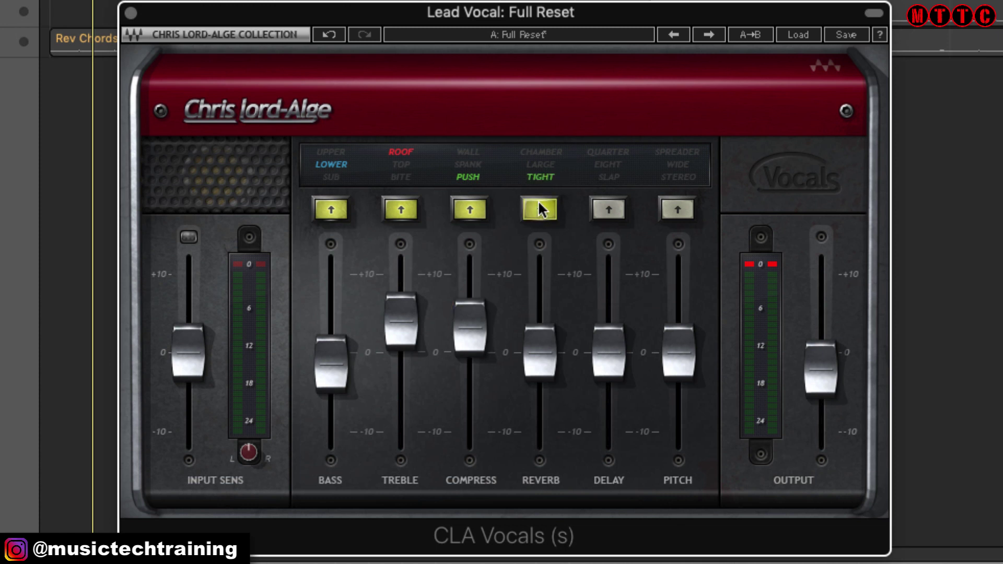
click(540, 210)
click(539, 210)
click(539, 210)
click(539, 204)
click(539, 205)
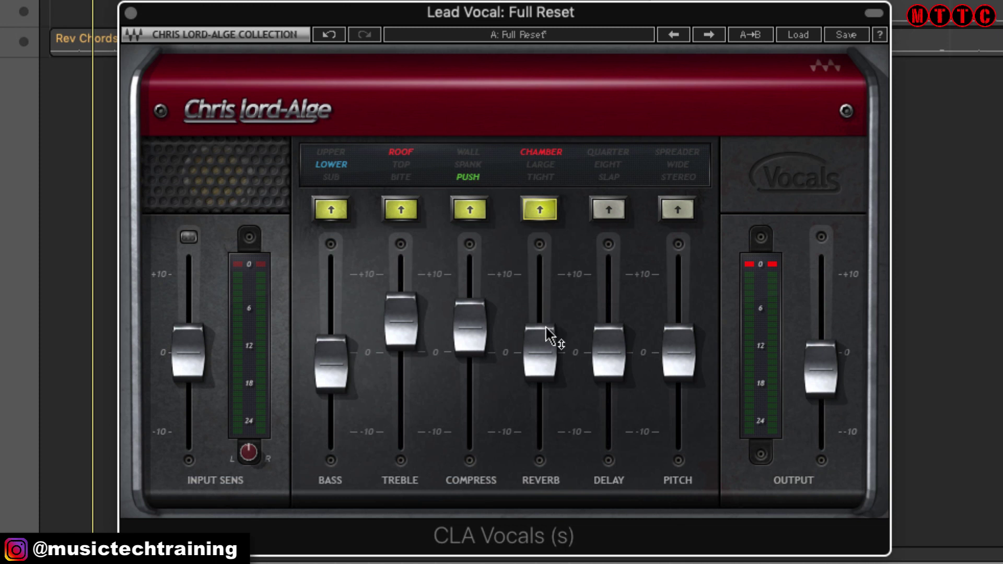
mouse_move(538, 347)
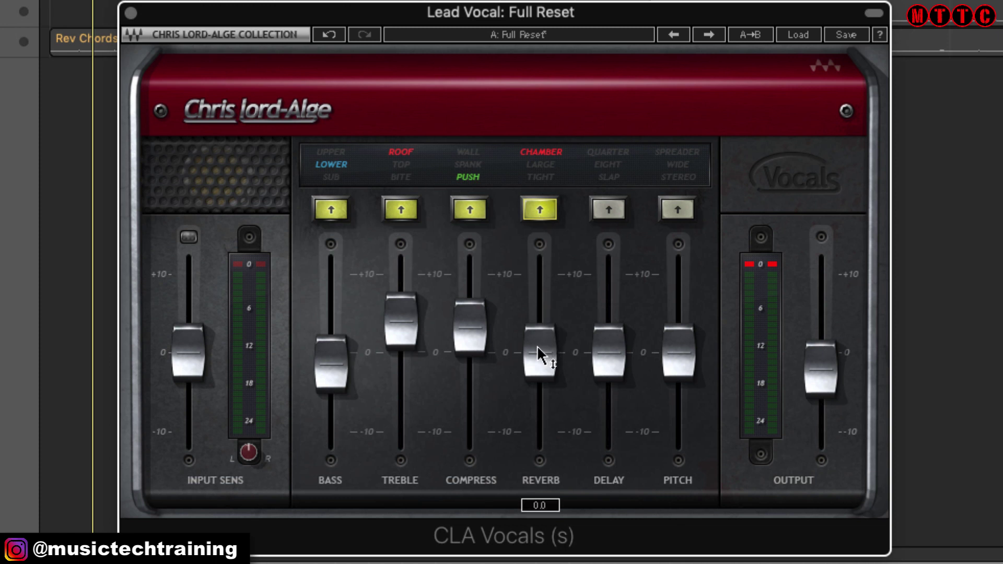
mouse_move(537, 346)
mouse_down()
mouse_move(540, 271)
mouse_move(540, 361)
mouse_move(541, 352)
mouse_up()
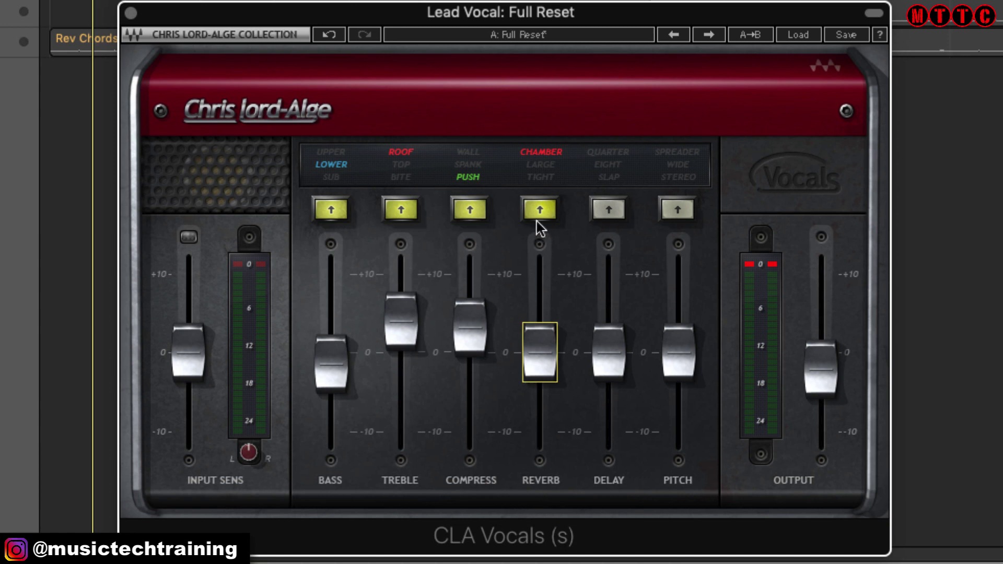
Step: Audition the reverb's Tight and Large modes with its fader lowered to -10.0
click(545, 177)
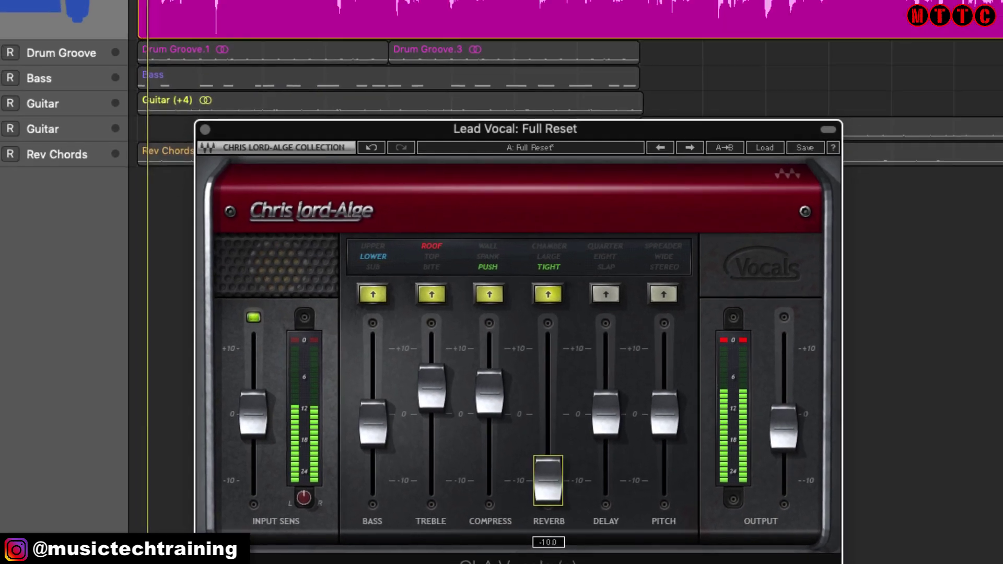
mouse_move(548, 481)
mouse_down()
mouse_move(549, 397)
mouse_move(549, 491)
mouse_up()
click(551, 269)
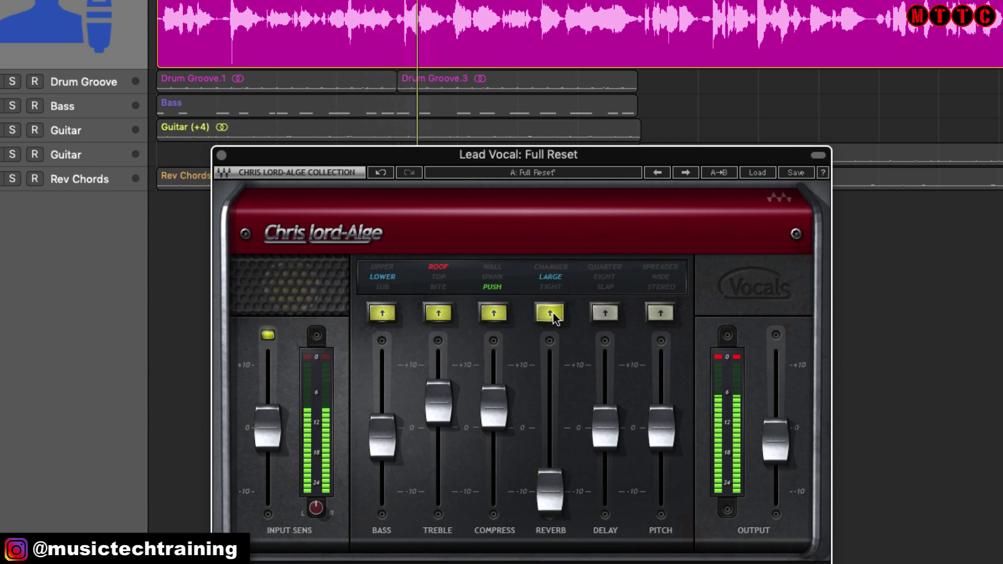
mouse_move(550, 493)
mouse_down()
mouse_move(550, 393)
mouse_move(550, 491)
mouse_up()
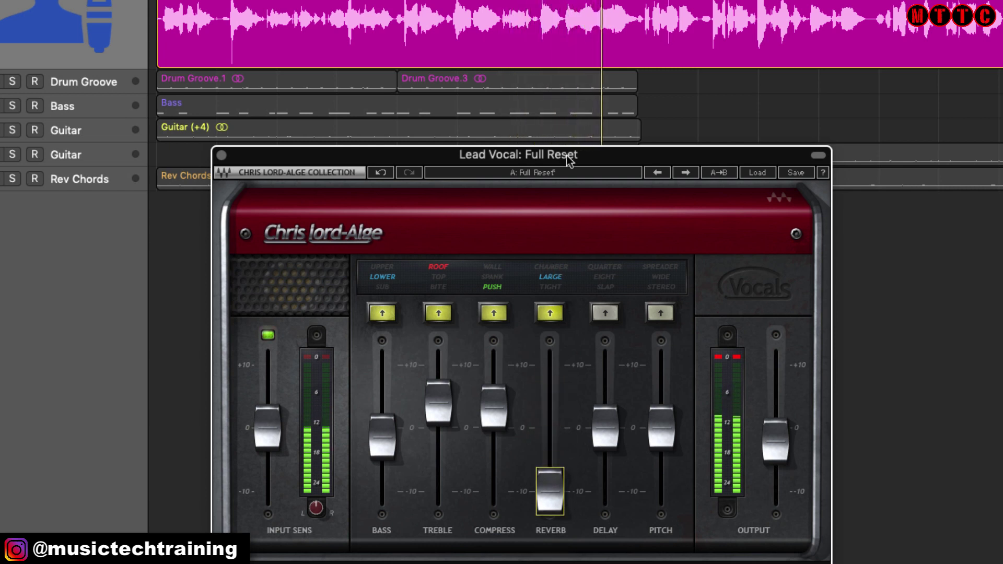
Step: Audition the reverb's Chamber mode with the fader between about +3 and -10.0, and settle on Tight at about -3
click(549, 315)
drag(551, 486, 551, 405)
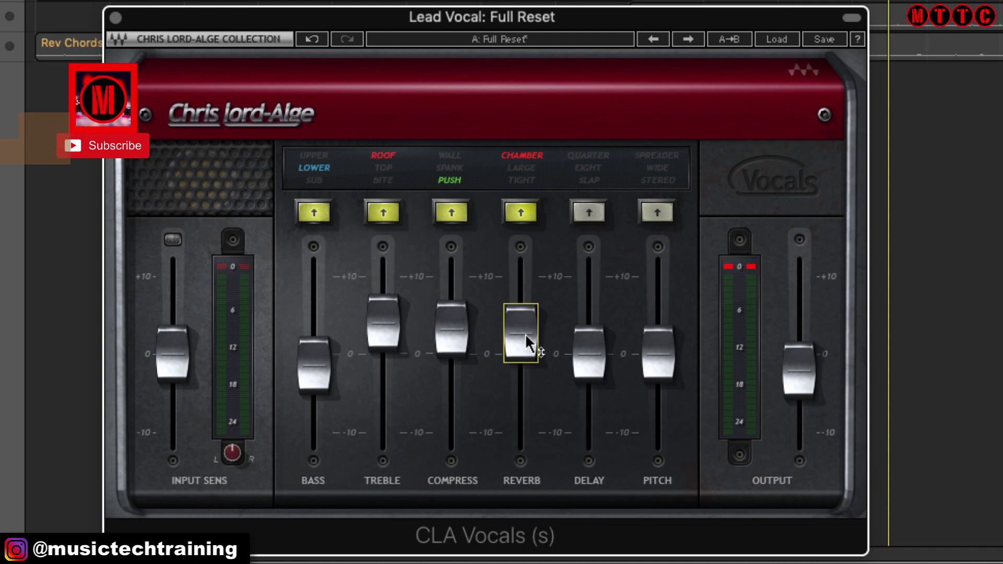
mouse_move(524, 332)
drag(525, 330, 515, 447)
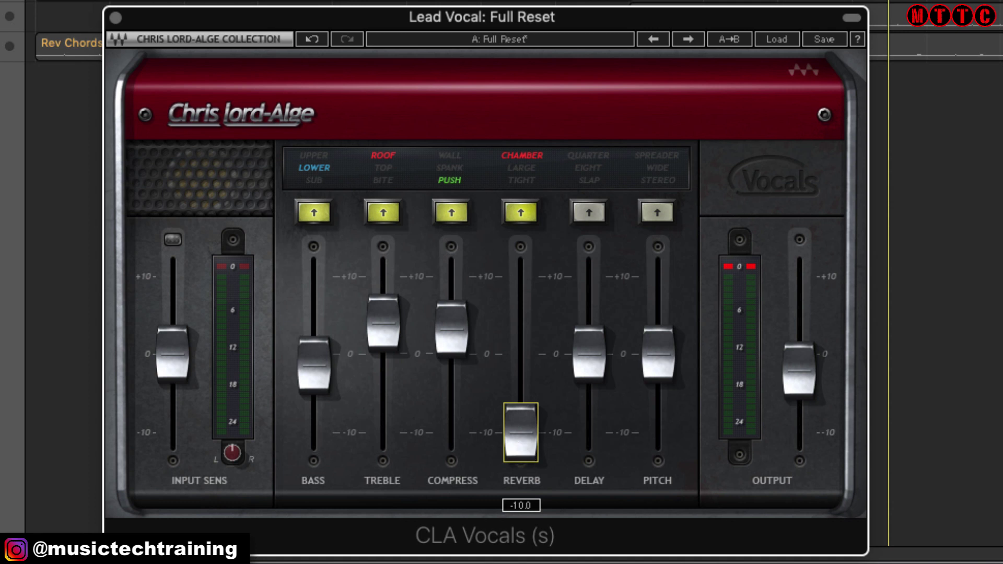
drag(521, 432, 521, 406)
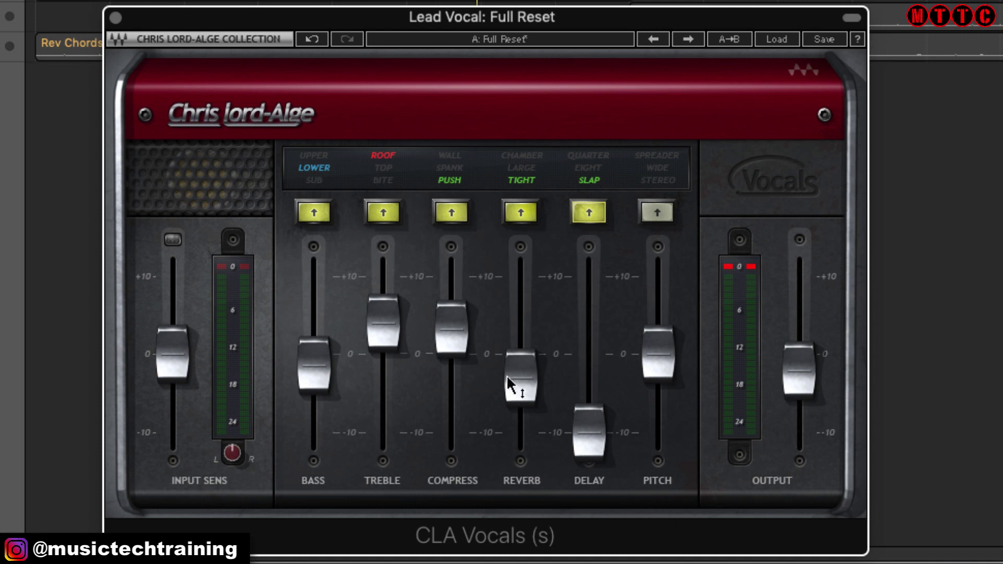
Step: Cycle the delay band through its modes back to Slap, keep its fader at -10.0, and play the vocal
mouse_move(587, 438)
click(590, 428)
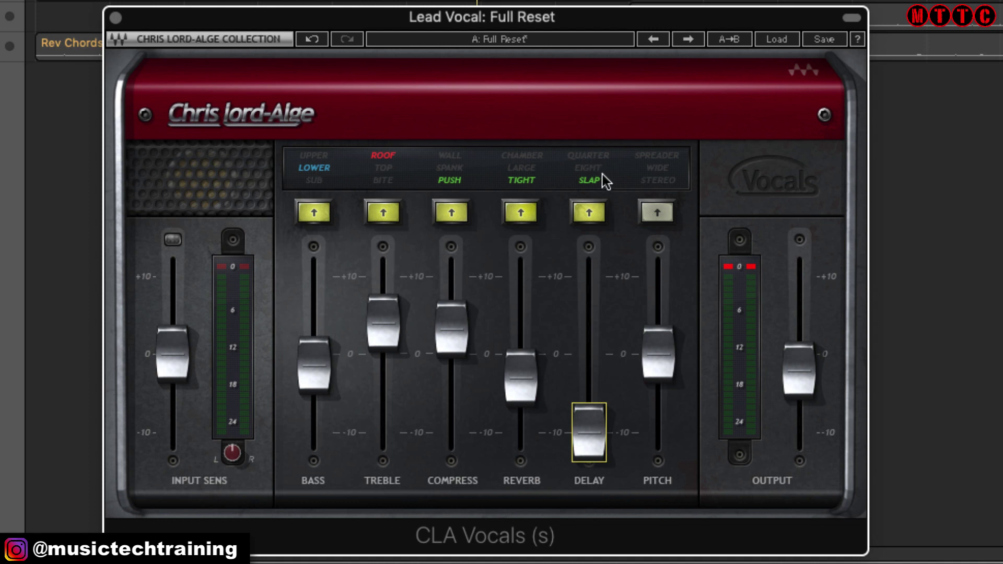
click(591, 210)
click(592, 212)
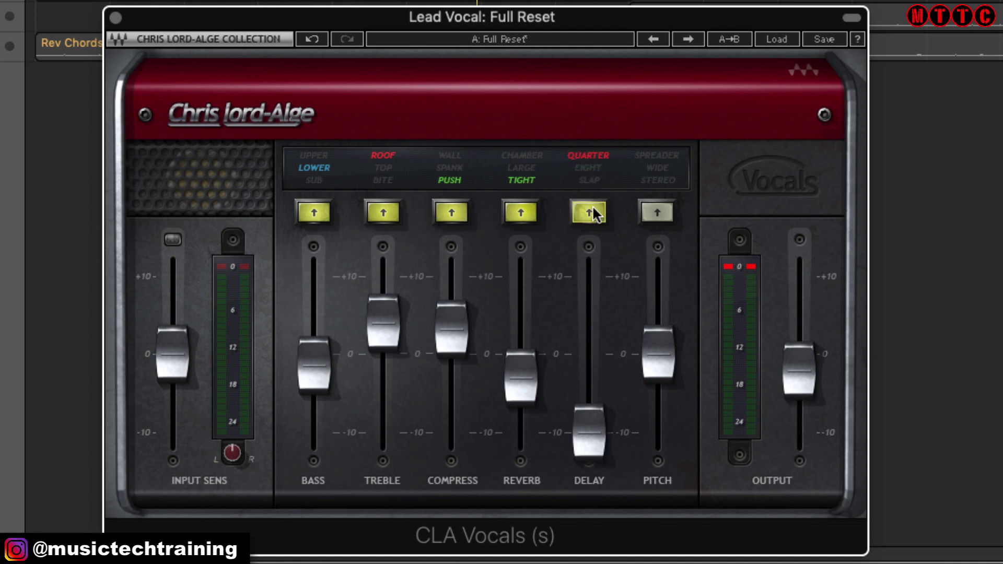
click(592, 212)
click(588, 418)
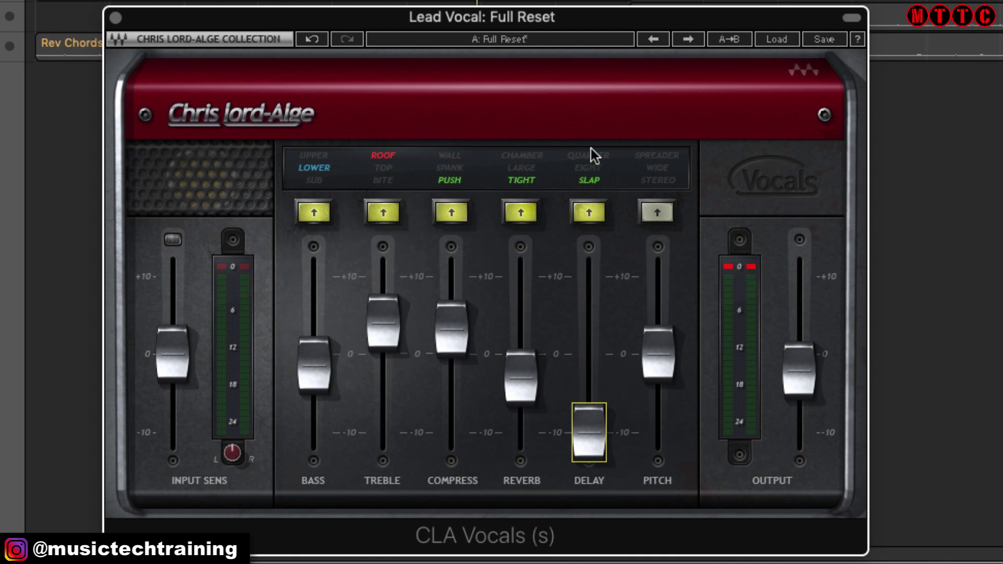
mouse_move(584, 436)
mouse_down()
mouse_move(585, 424)
mouse_move(586, 432)
mouse_up()
key(space)
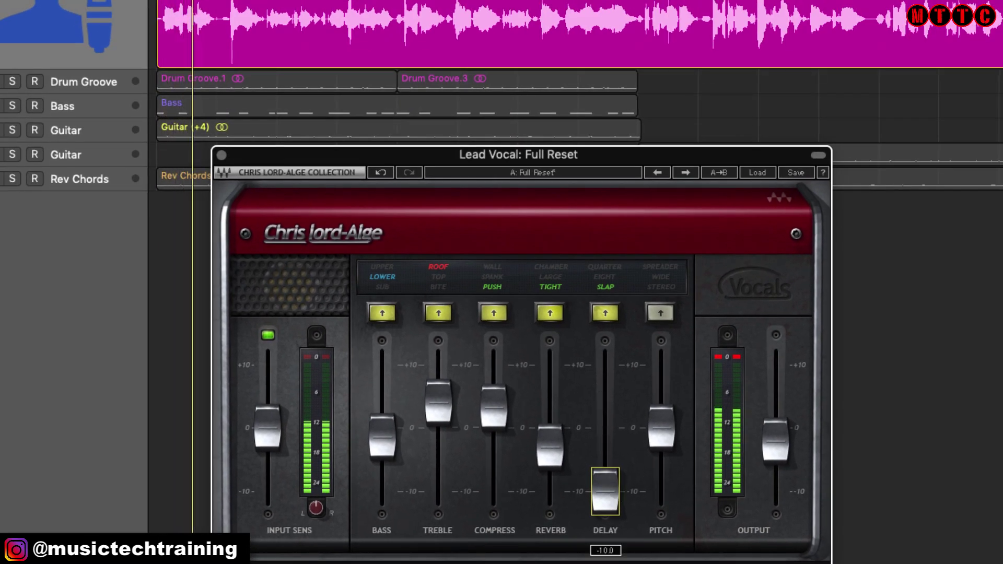
Step: Audition the delay's Slap mode at 1.8, Eight mode between 1.8 and 0.1, and Quarter mode from 0.1 down to about -3
drag(605, 490, 604, 416)
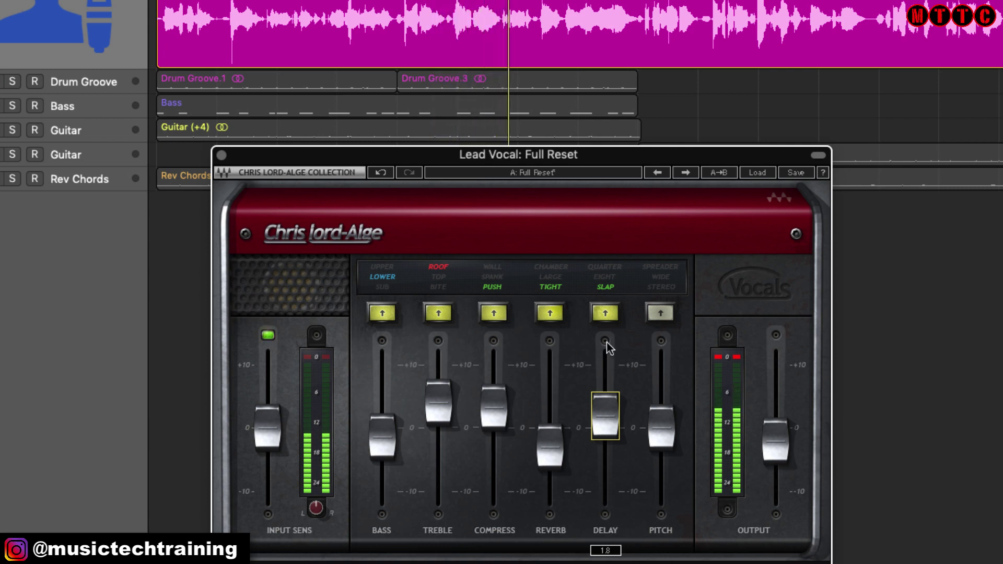
click(609, 312)
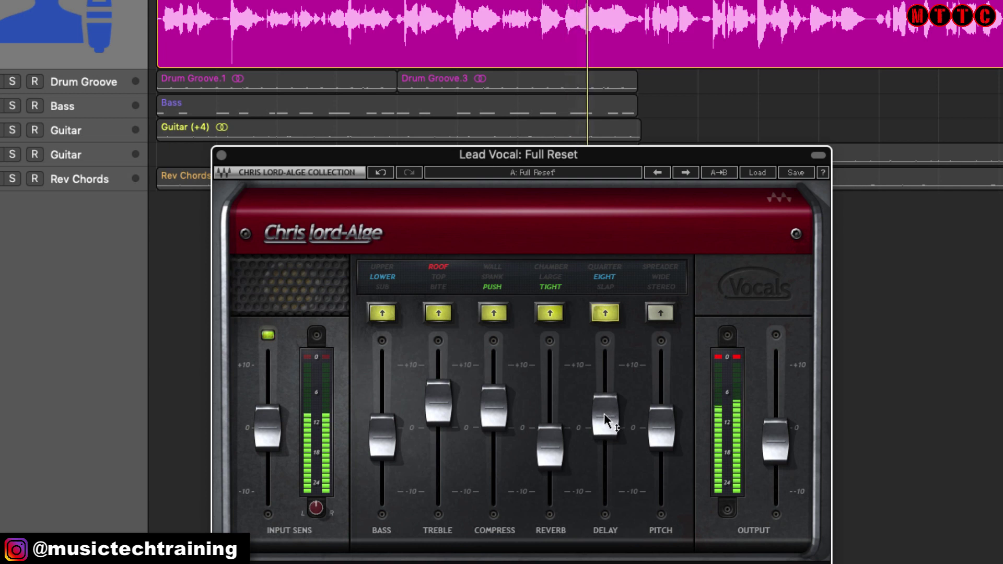
mouse_move(605, 415)
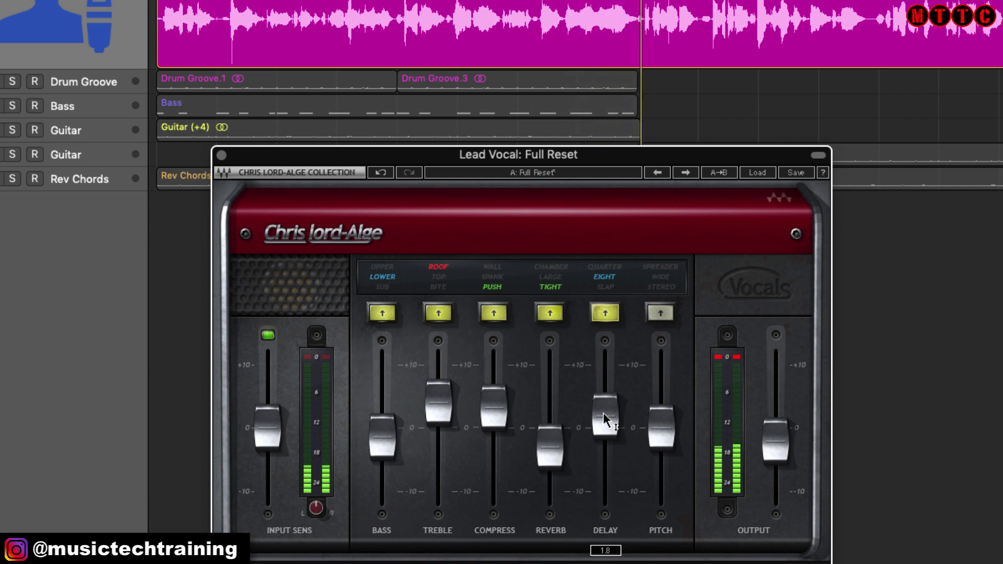
drag(604, 418, 605, 430)
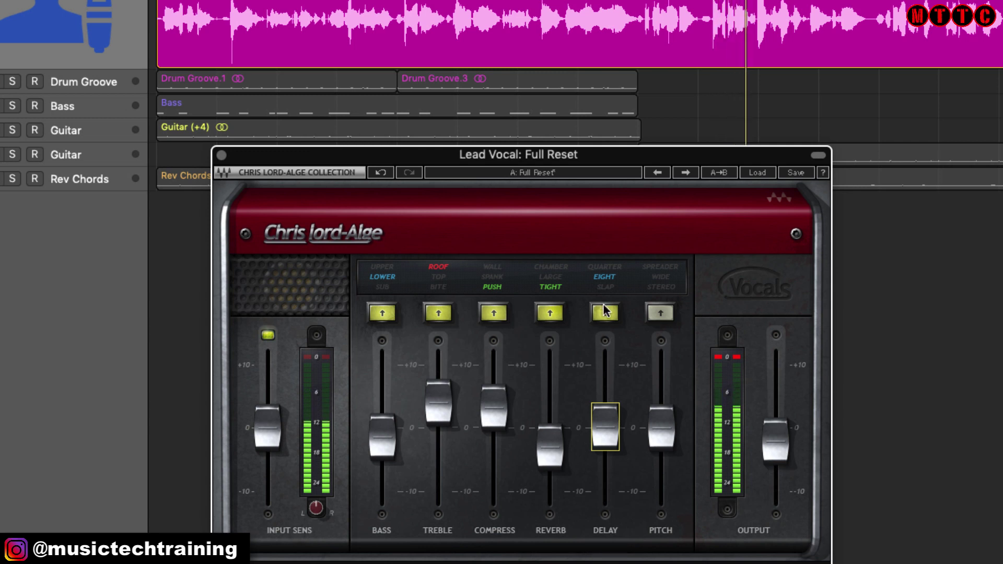
click(605, 312)
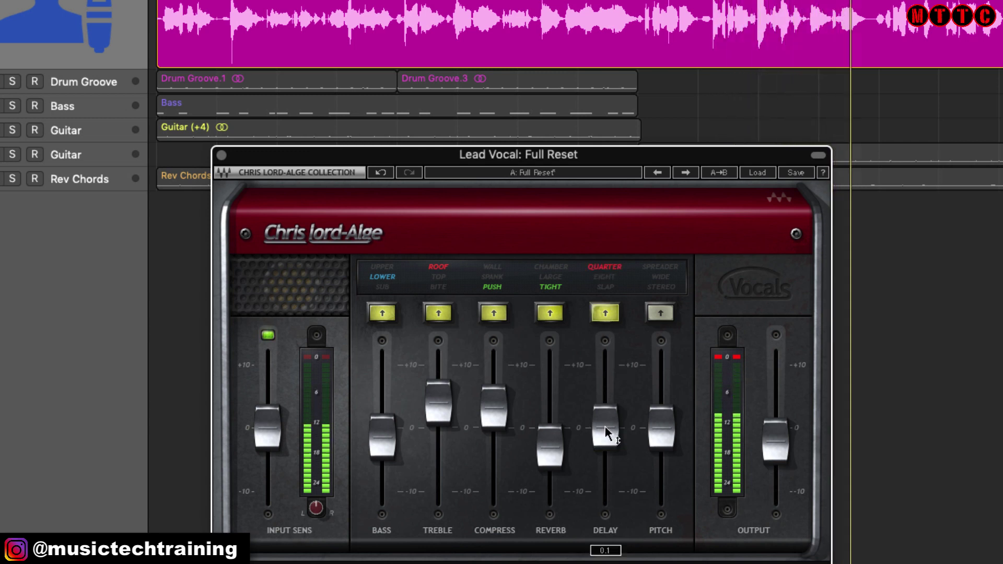
click(606, 432)
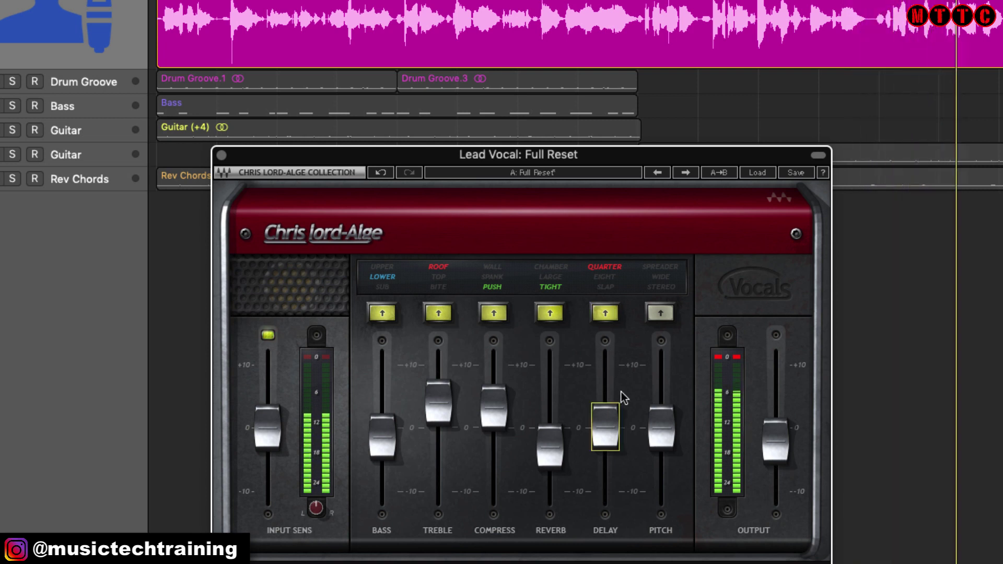
drag(606, 427, 606, 445)
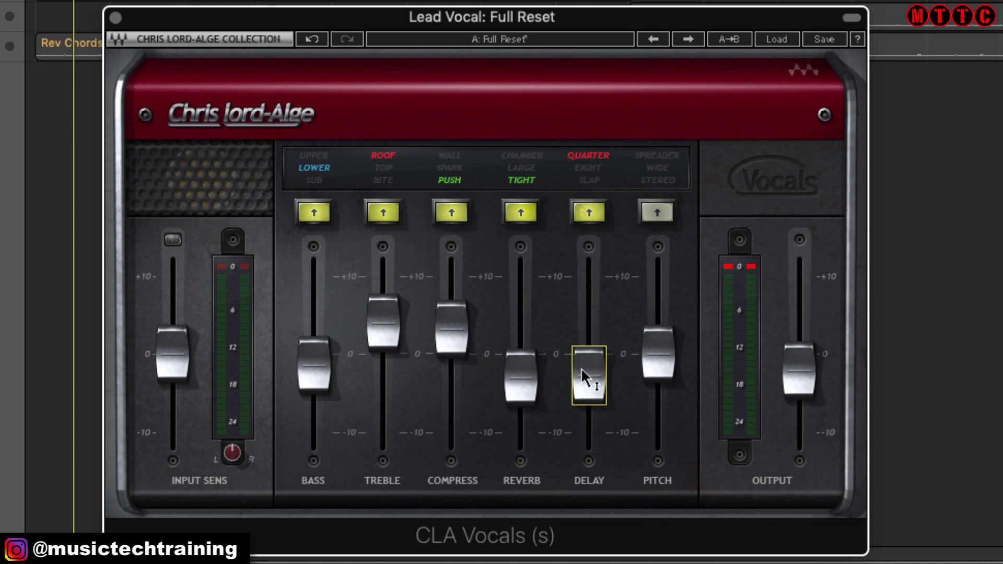
mouse_move(582, 384)
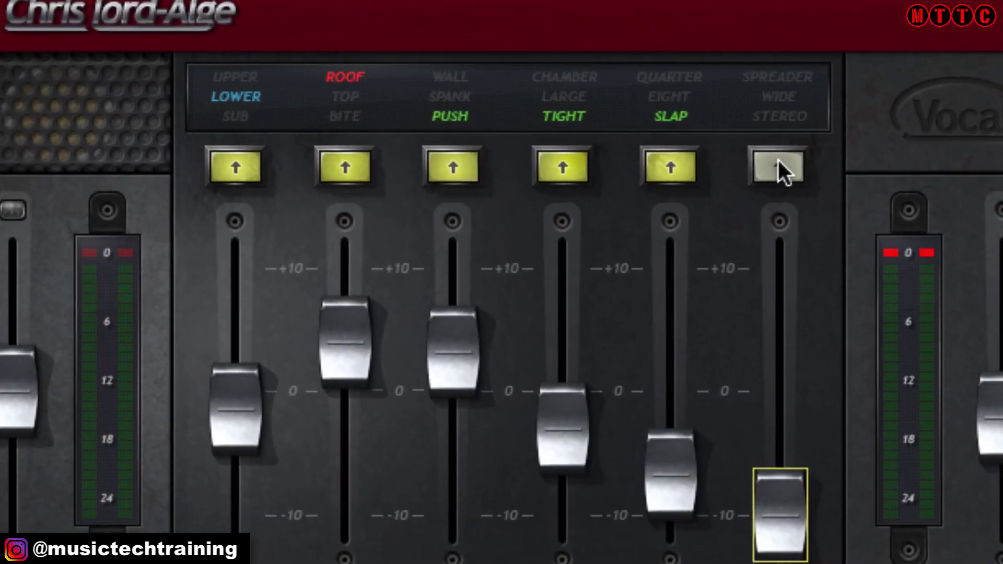
Step: Turn on the pitch band in Stereo mode, raise its fader from -10.0 to about 8, and audition Wide mode at about 7
click(662, 551)
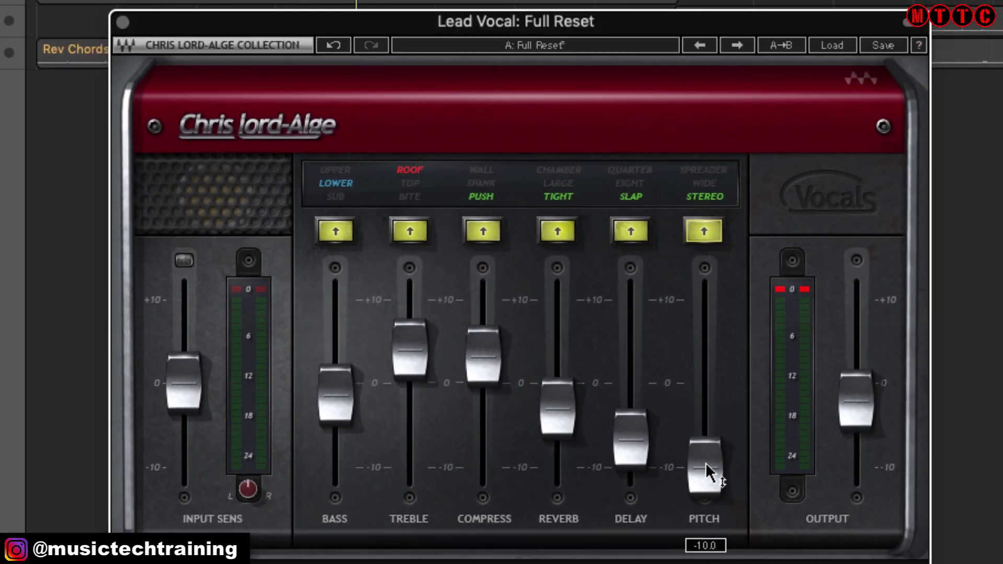
drag(703, 472, 666, 341)
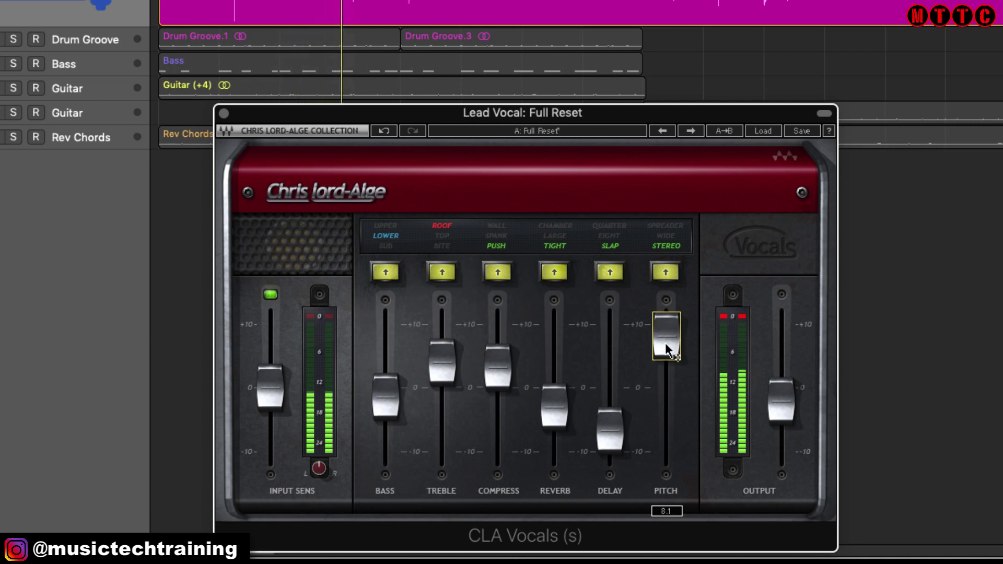
click(668, 272)
mouse_move(664, 336)
mouse_down()
mouse_move(666, 357)
mouse_move(666, 345)
mouse_up()
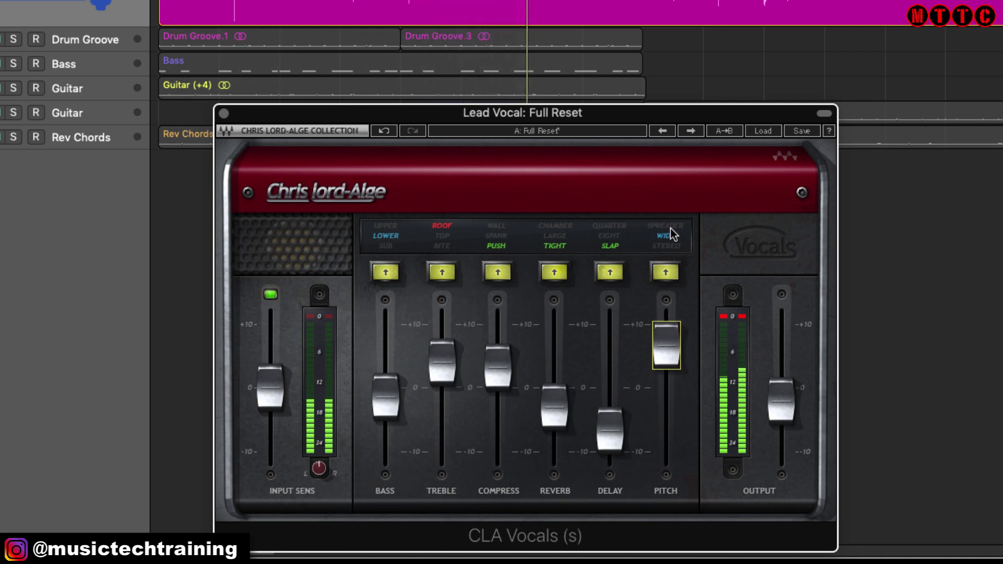
Step: Audition the pitch band's Spreader mode with a lowered fader, return to Stereo, and settle the fader at -1.2
click(667, 227)
drag(677, 342, 678, 392)
click(671, 270)
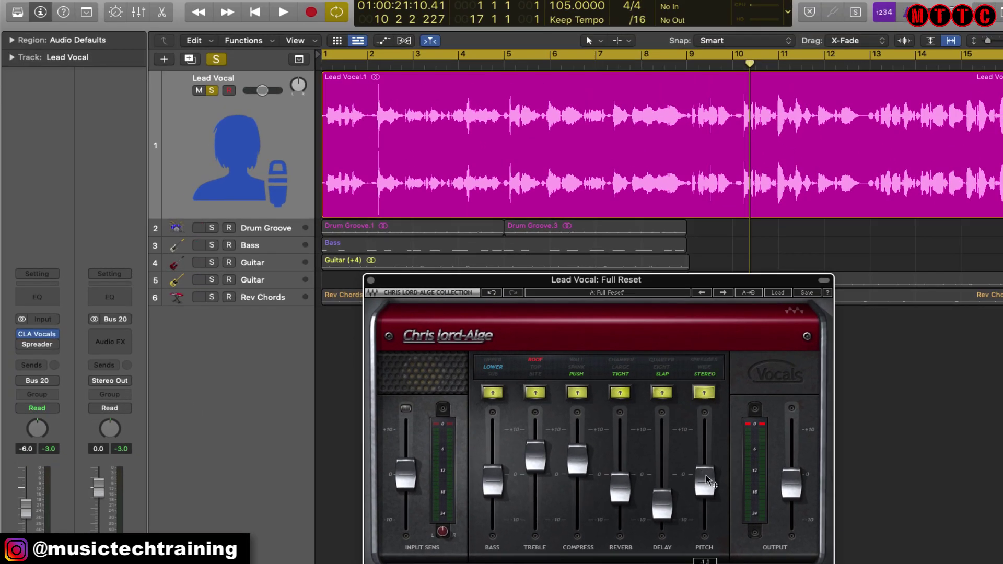
mouse_move(706, 477)
mouse_down()
mouse_move(705, 428)
mouse_move(711, 493)
mouse_move(713, 483)
mouse_up()
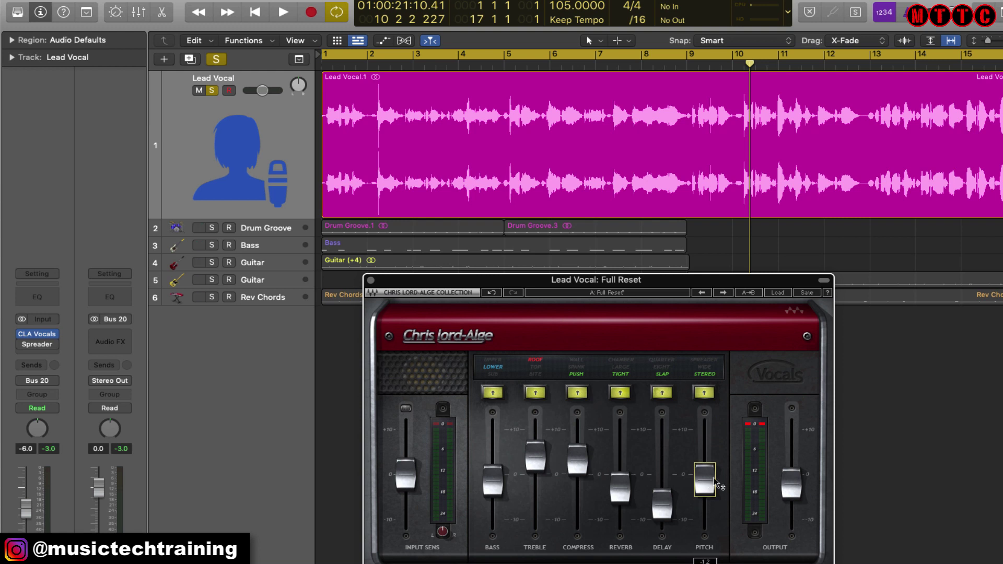
drag(716, 484, 716, 484)
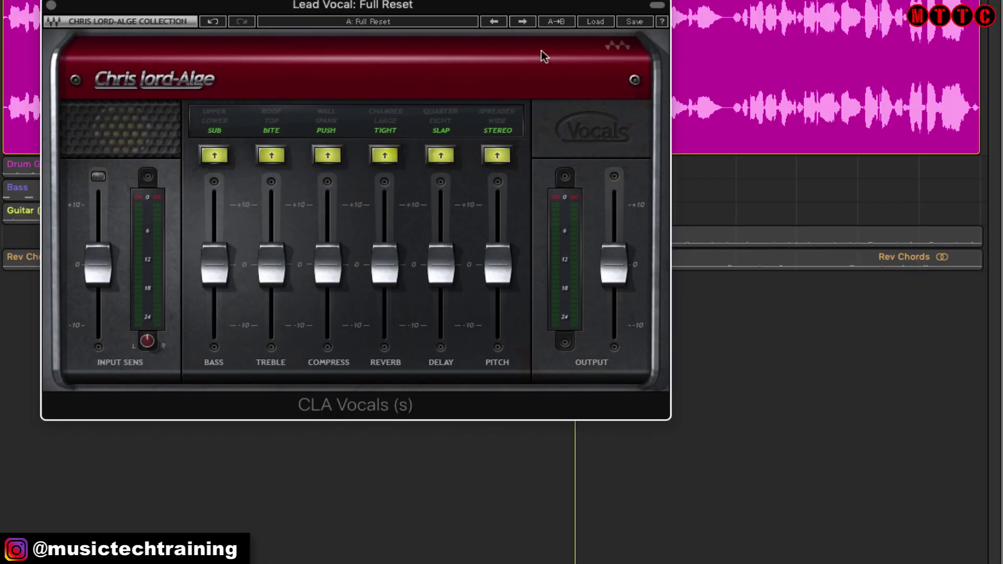
Step: Browse the factory presets, including the Backing Vocals group, and load Start Me Up
click(596, 21)
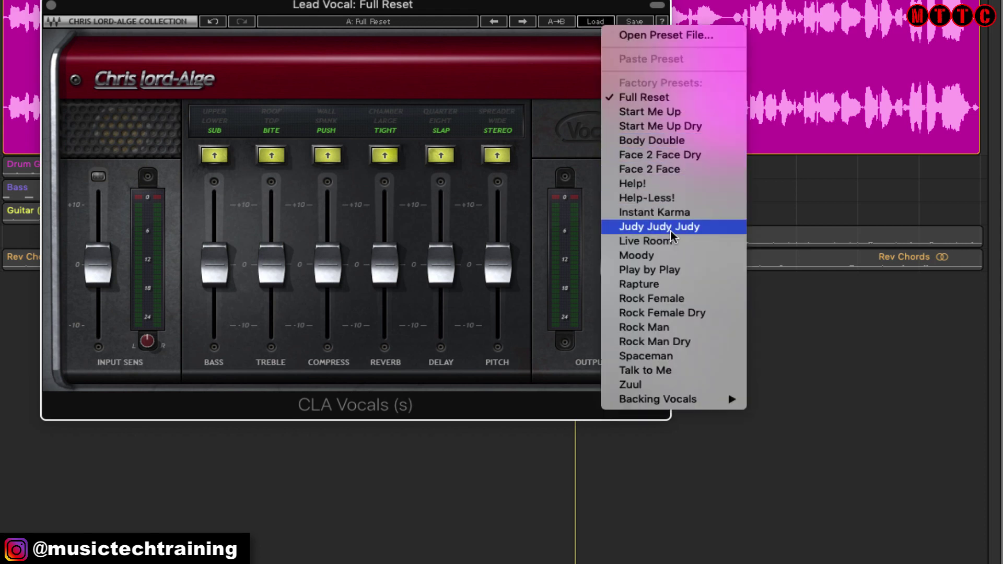
mouse_move(694, 398)
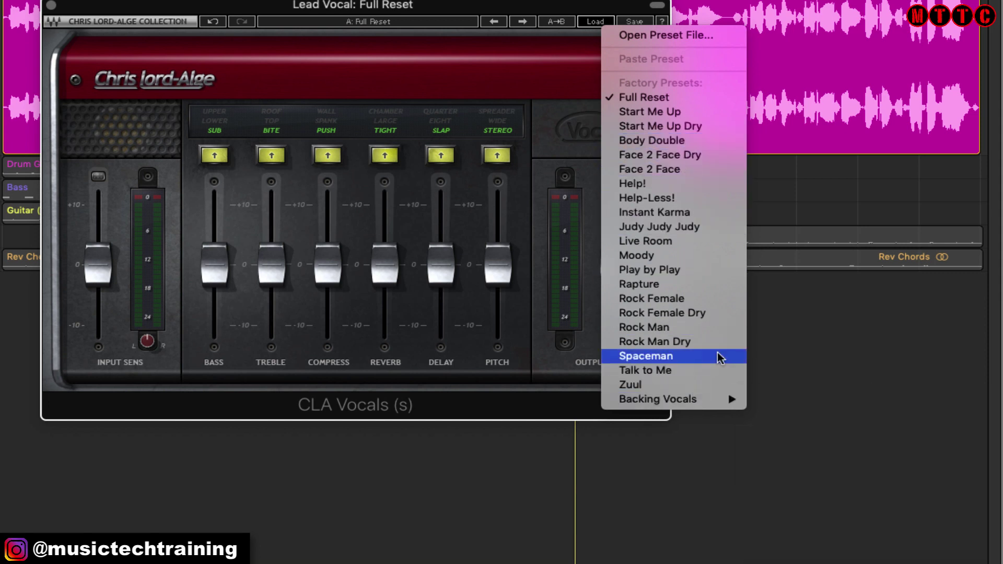
mouse_move(728, 398)
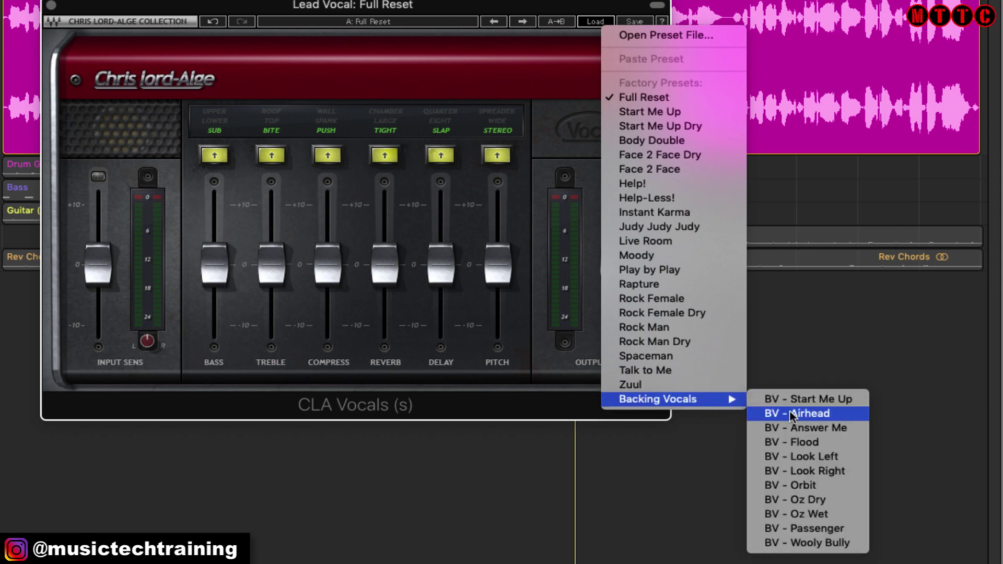
click(649, 112)
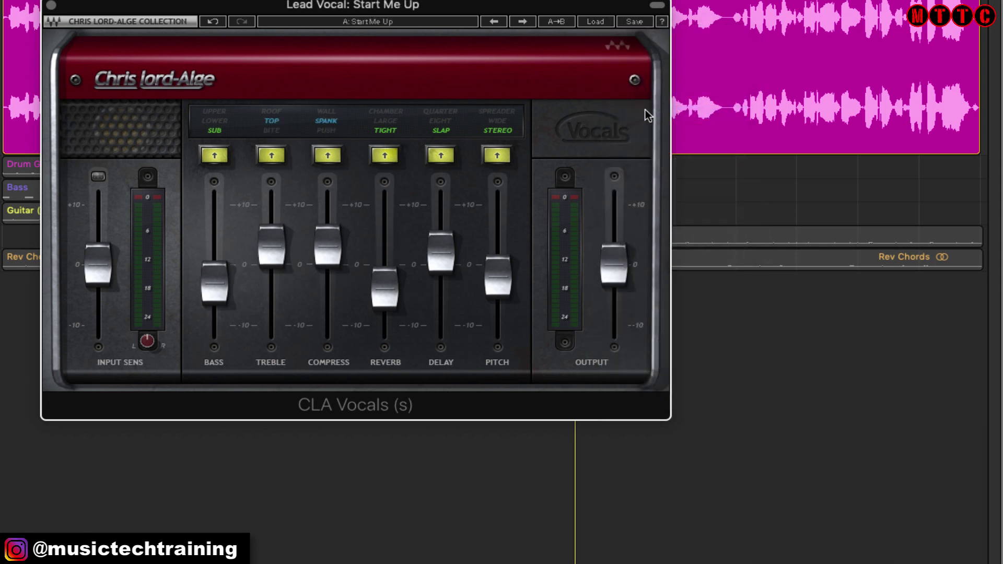
Step: Step forward through the factory presets, from Start Me Up through Live Room and Play by Play to Rock Female Dry
click(525, 22)
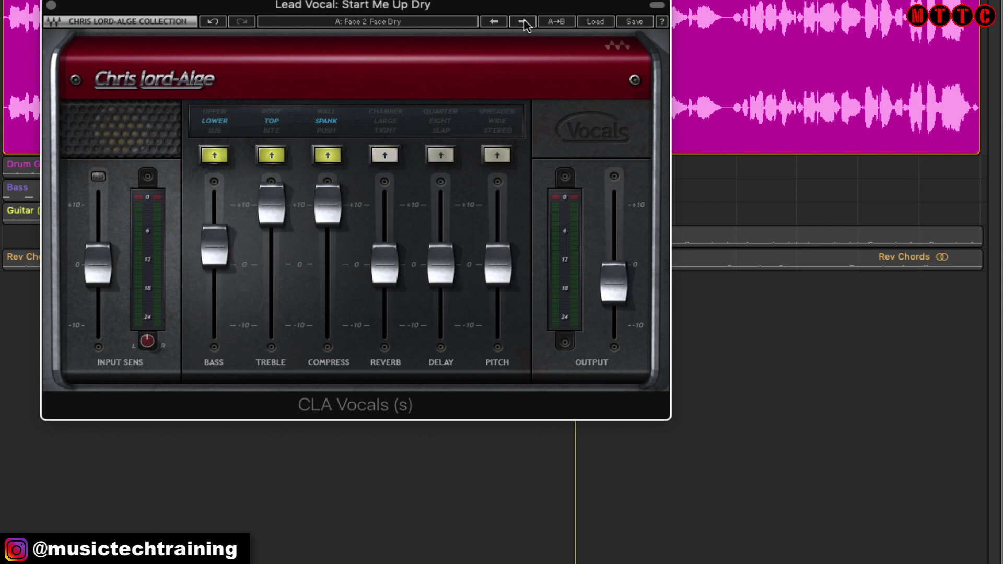
click(525, 21)
click(524, 22)
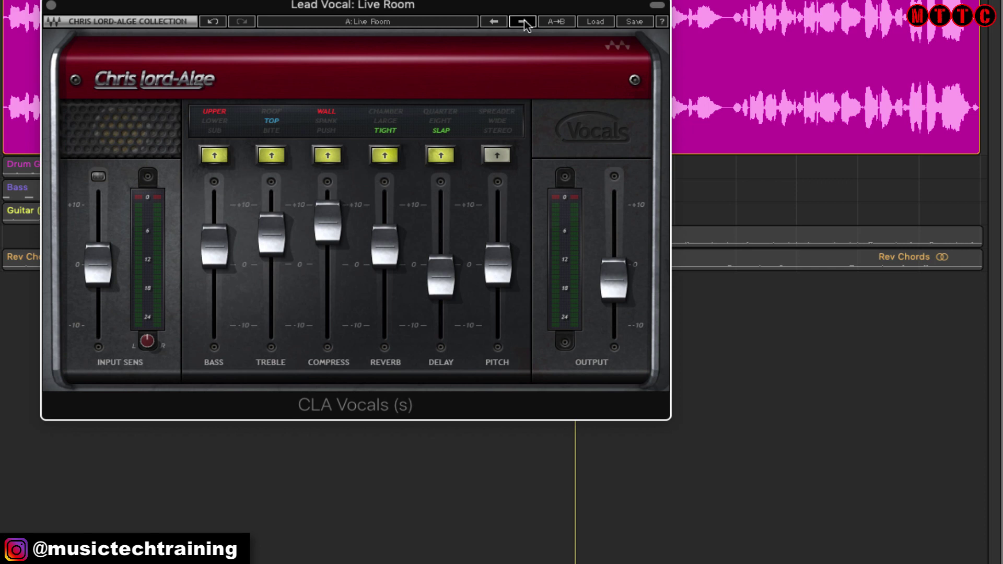
click(525, 22)
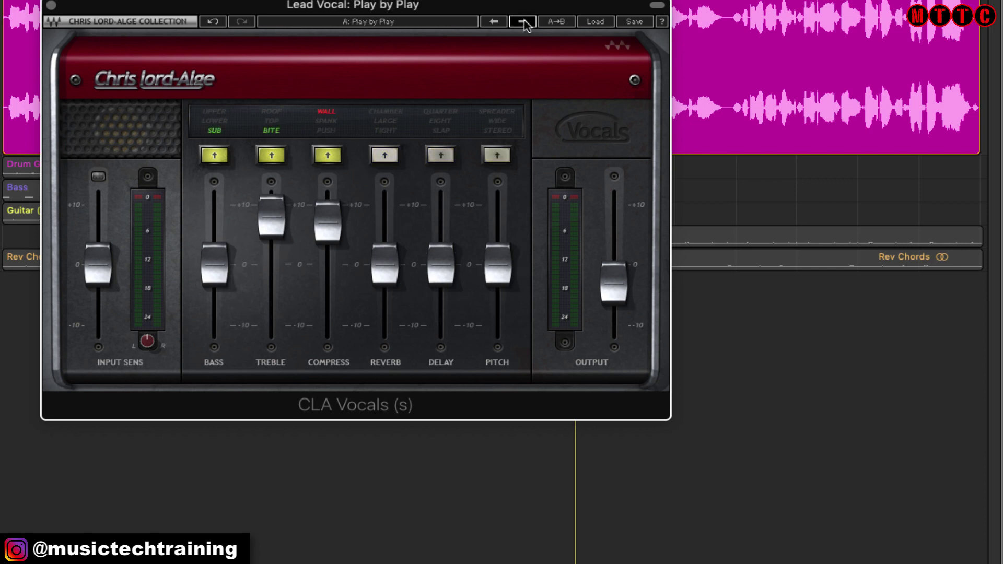
click(524, 21)
click(524, 21)
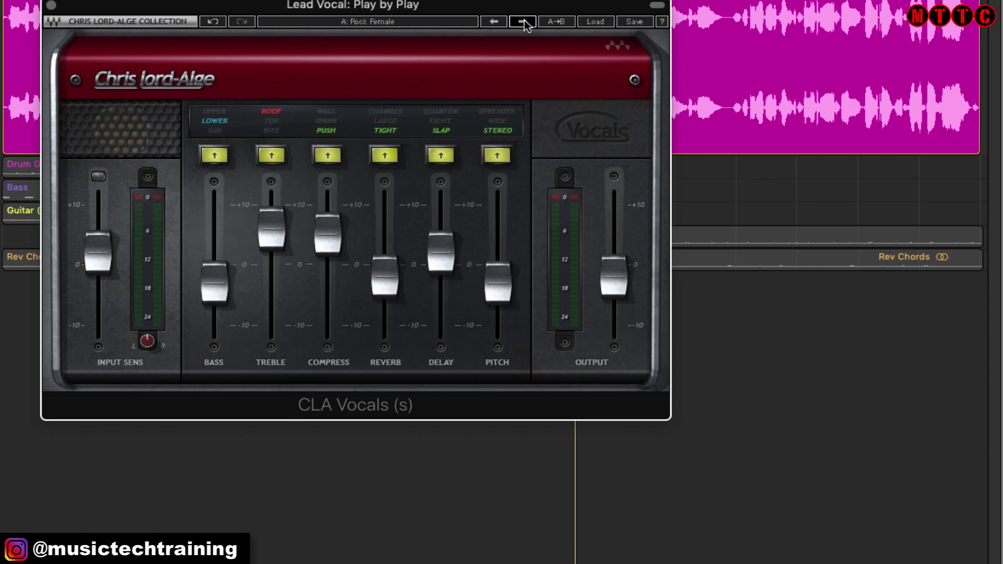
click(525, 21)
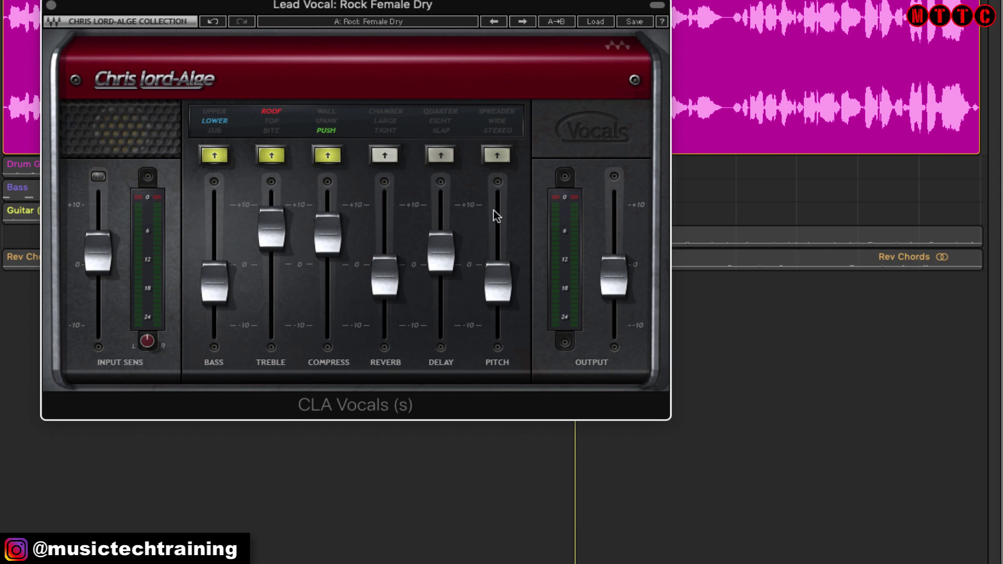
Step: Reposition the plug-in window below the vocal waveform and load the Full Reset preset
drag(353, 5, 349, 56)
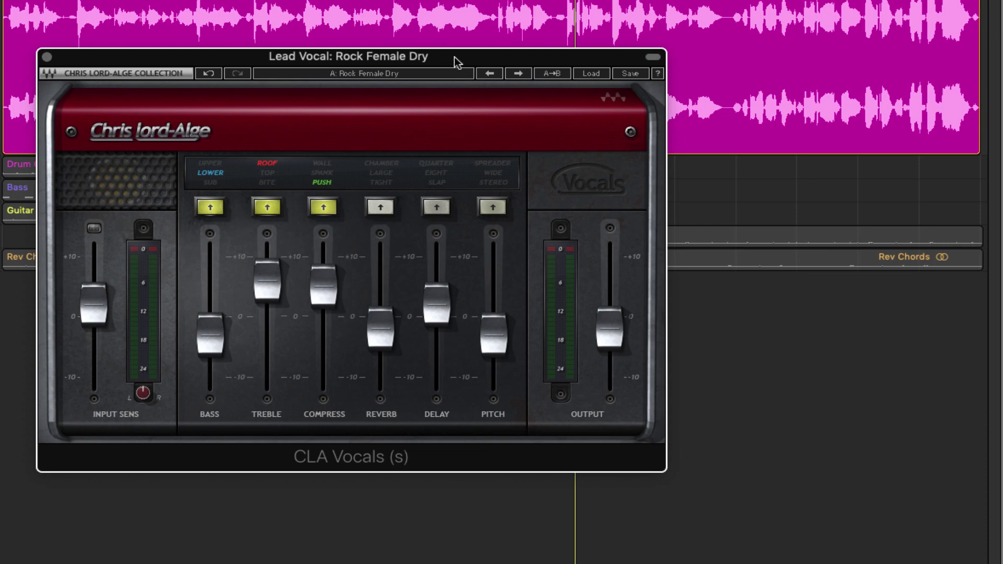
drag(456, 63, 464, 159)
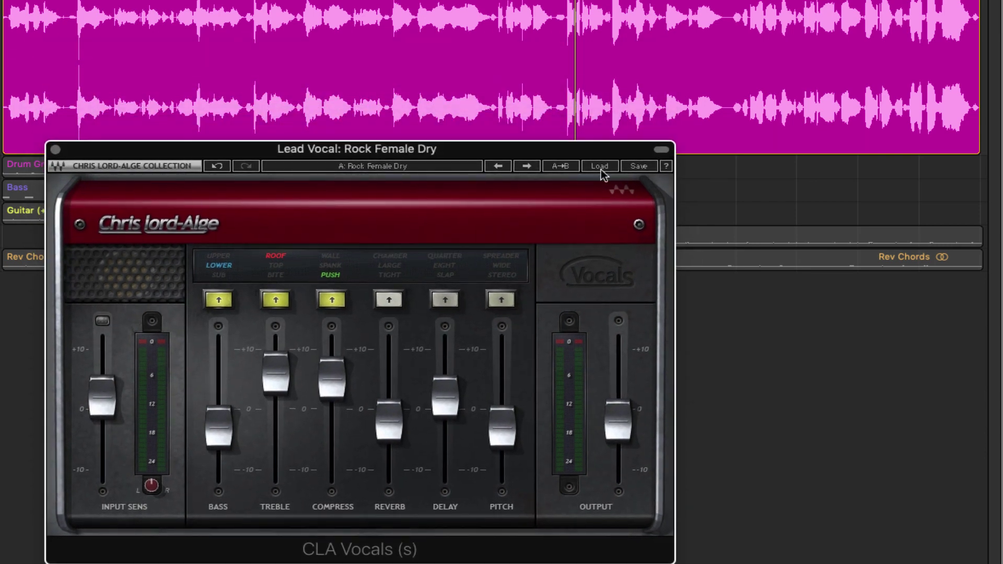
click(600, 166)
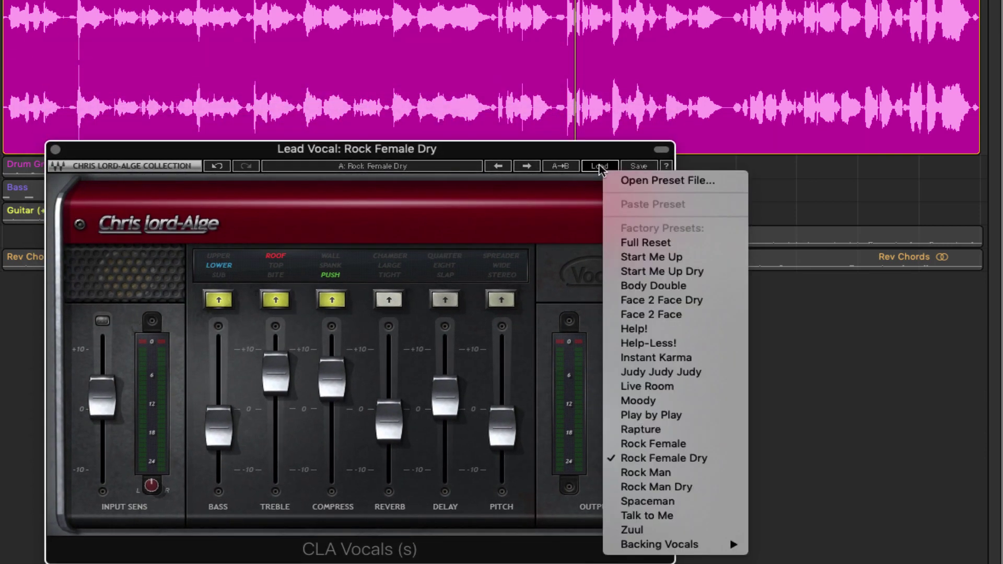
click(692, 246)
drag(308, 155, 268, 119)
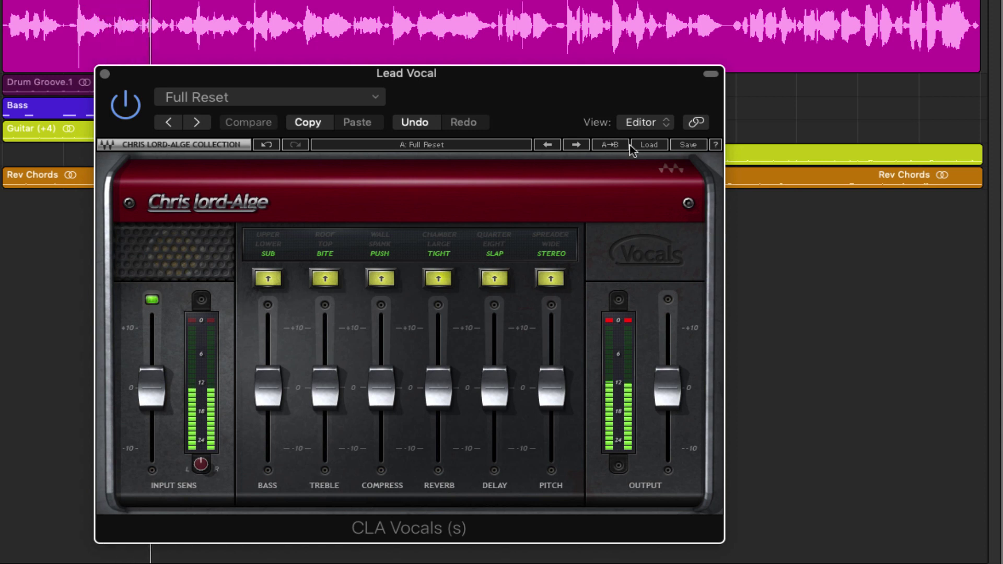
Step: During playback, load the Start Me Up preset and advance through Start Me Up Dry and Body Double to Face 2 Face Dry
click(647, 146)
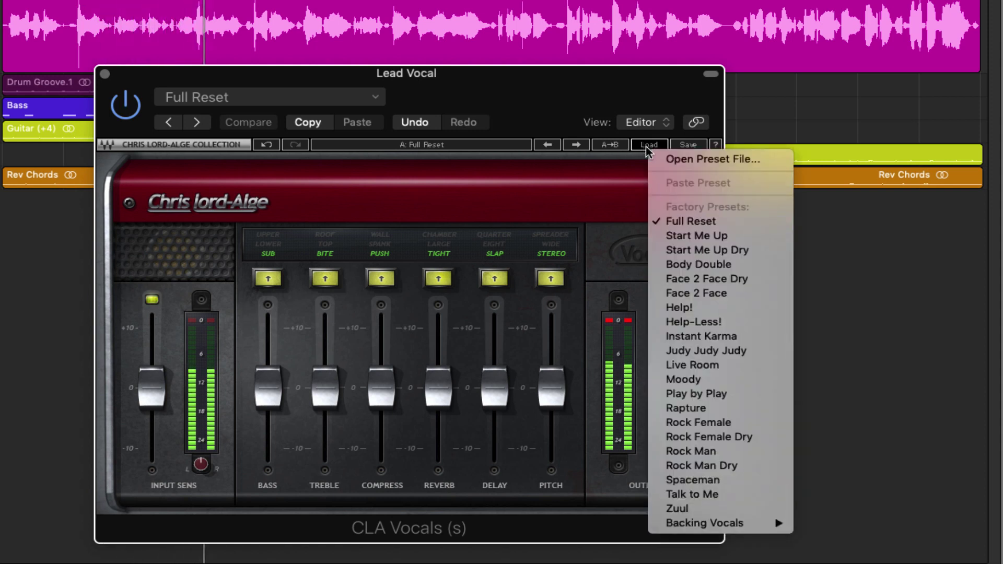
click(689, 235)
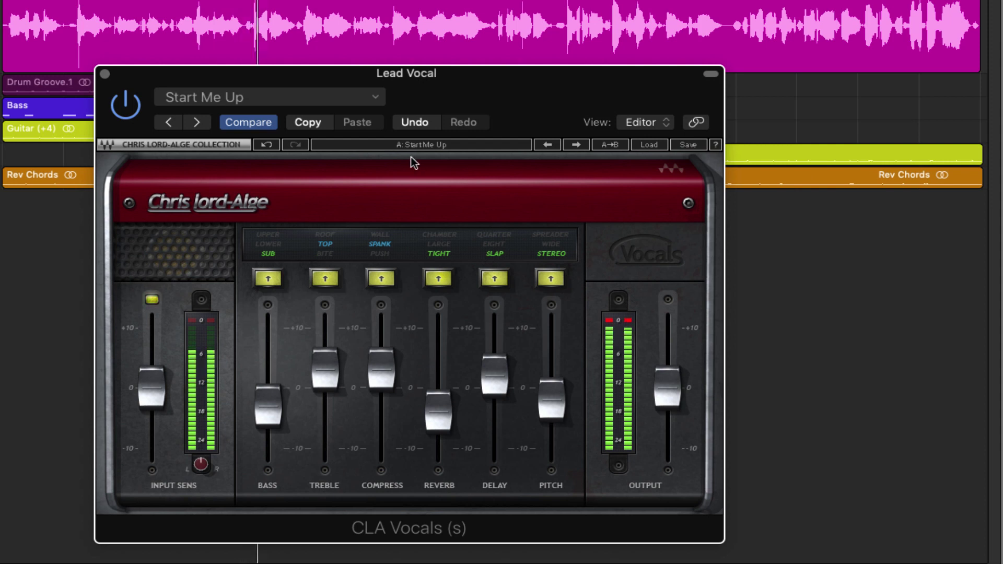
click(577, 145)
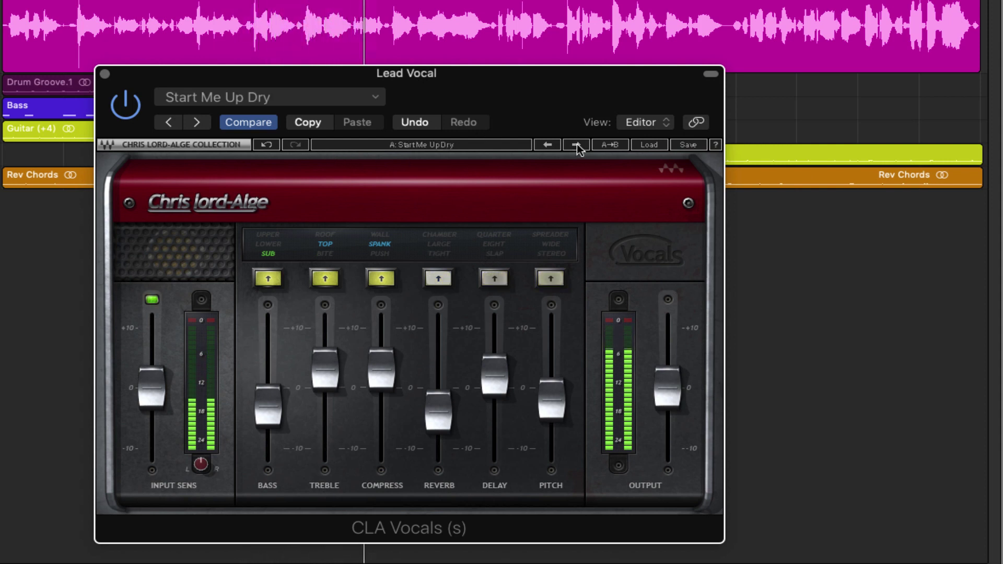
click(577, 145)
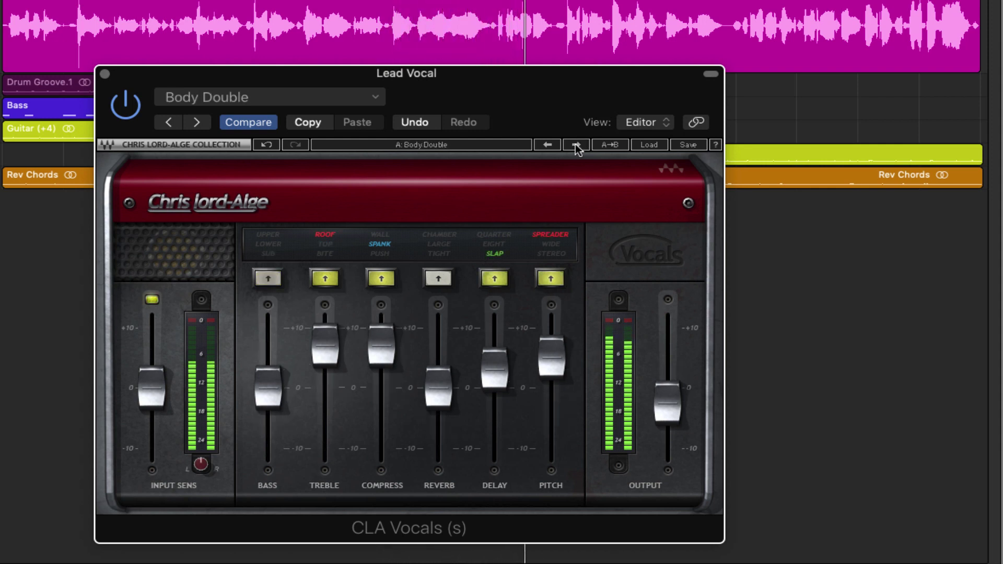
click(577, 145)
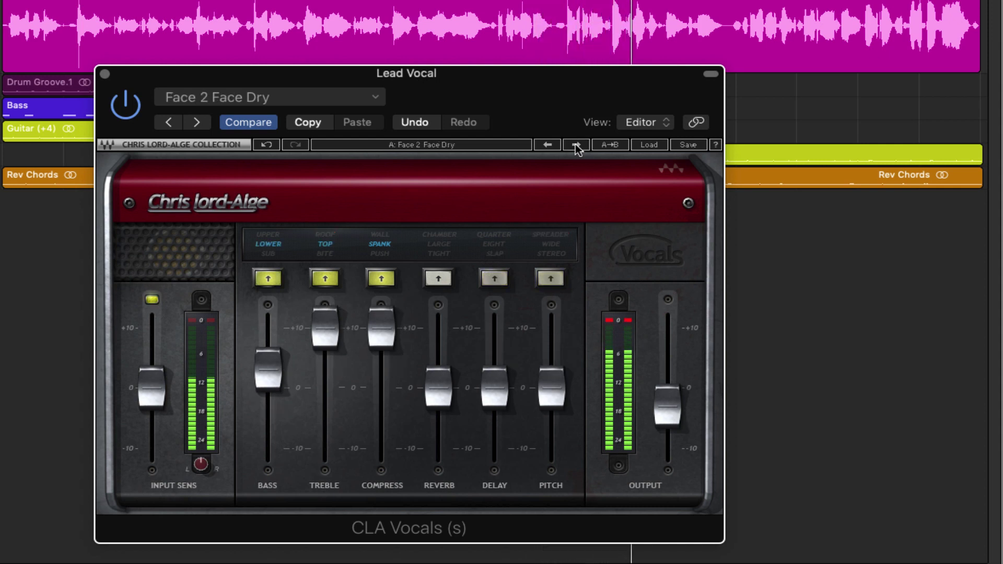
Step: Continue auditioning presets from Face 2 Face and Help! onward to Rock Female Dry
click(576, 146)
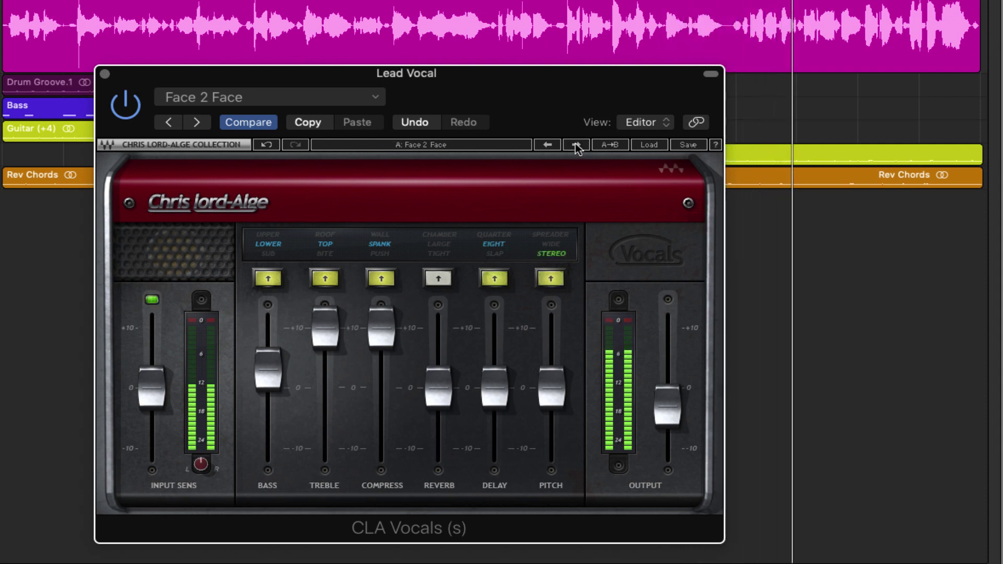
click(577, 146)
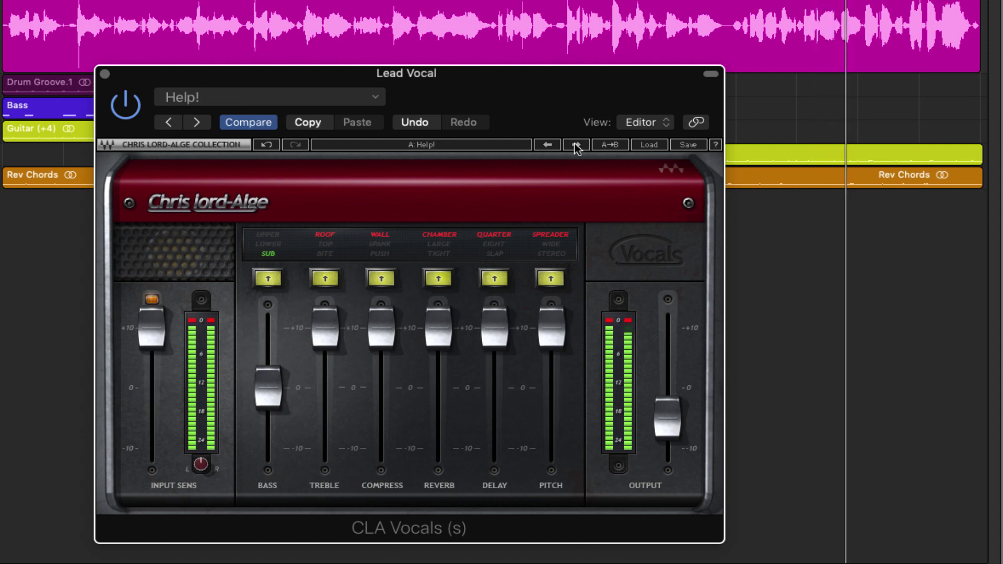
click(577, 146)
click(577, 147)
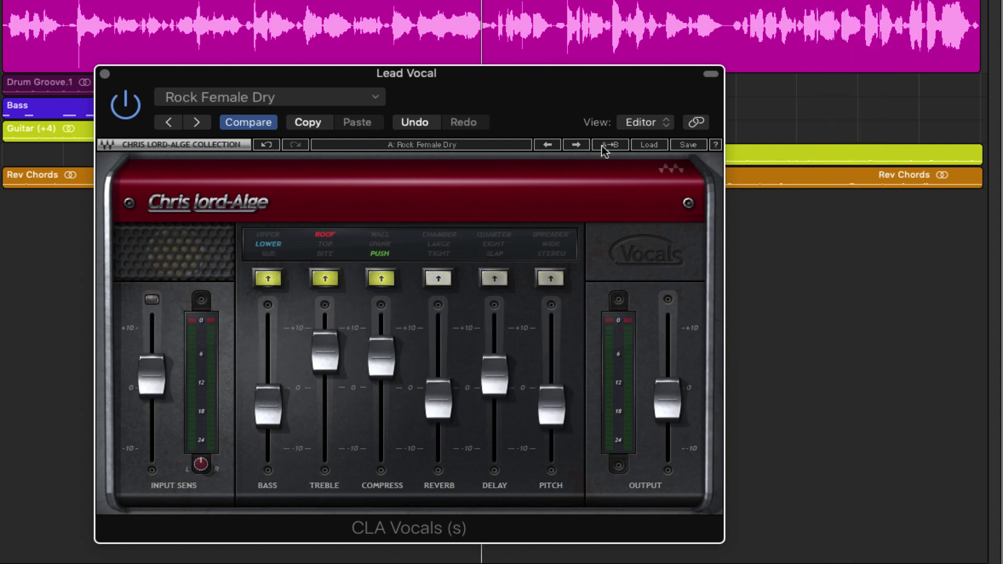
Step: Load the Face 2 Face factory preset in the CLA Vocals plug-in and play back the song
click(637, 147)
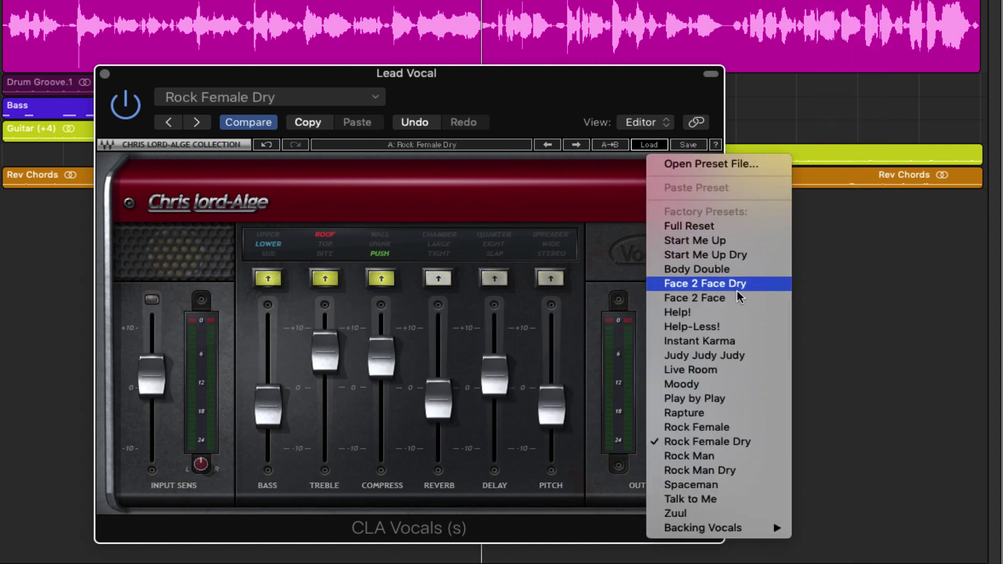
click(737, 305)
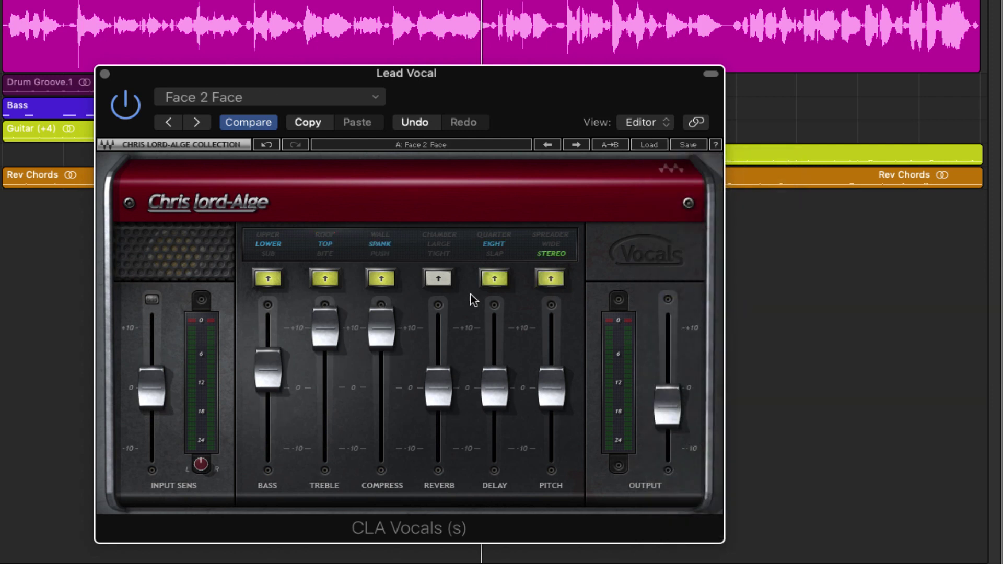
key(space)
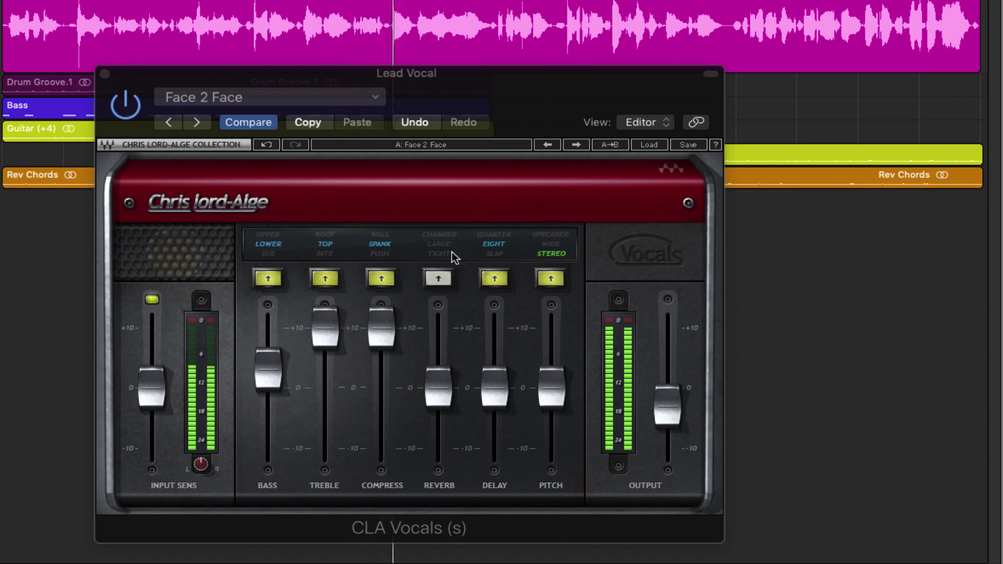
Step: Compare the vocal with the plug-in bypassed and re-enabled during playback, and move the plug-in window up over the vocal waveform
click(131, 107)
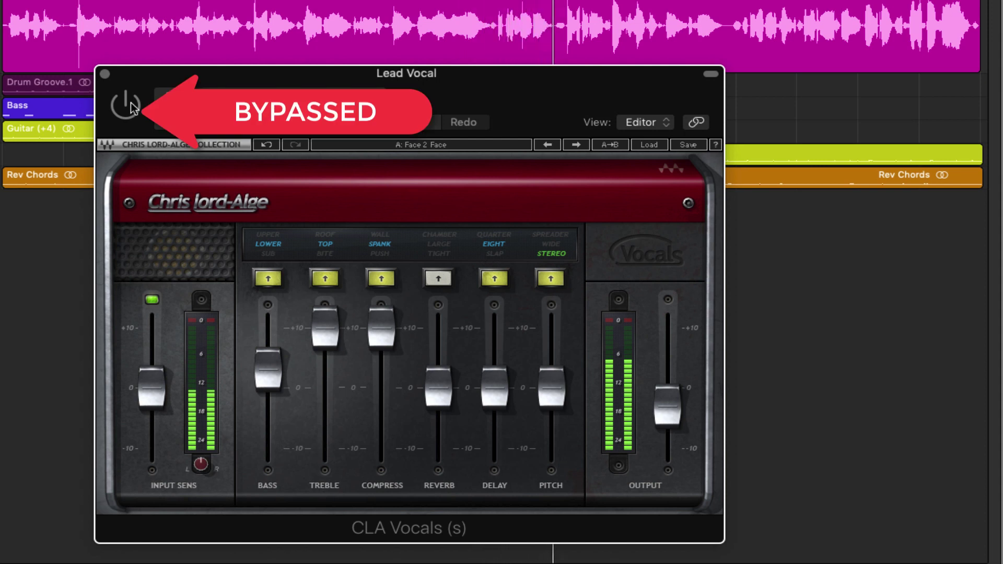
click(131, 106)
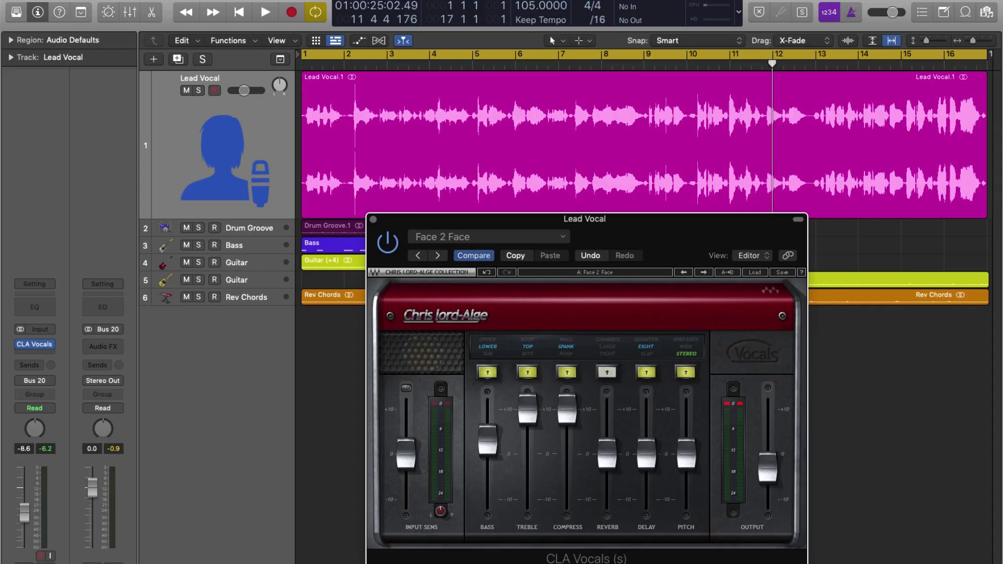
drag(693, 239, 646, 112)
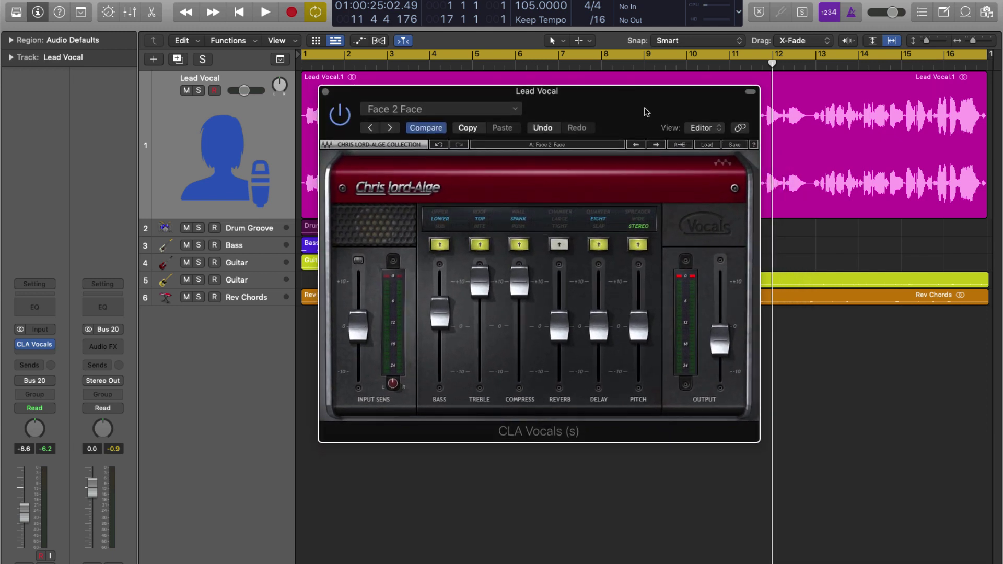